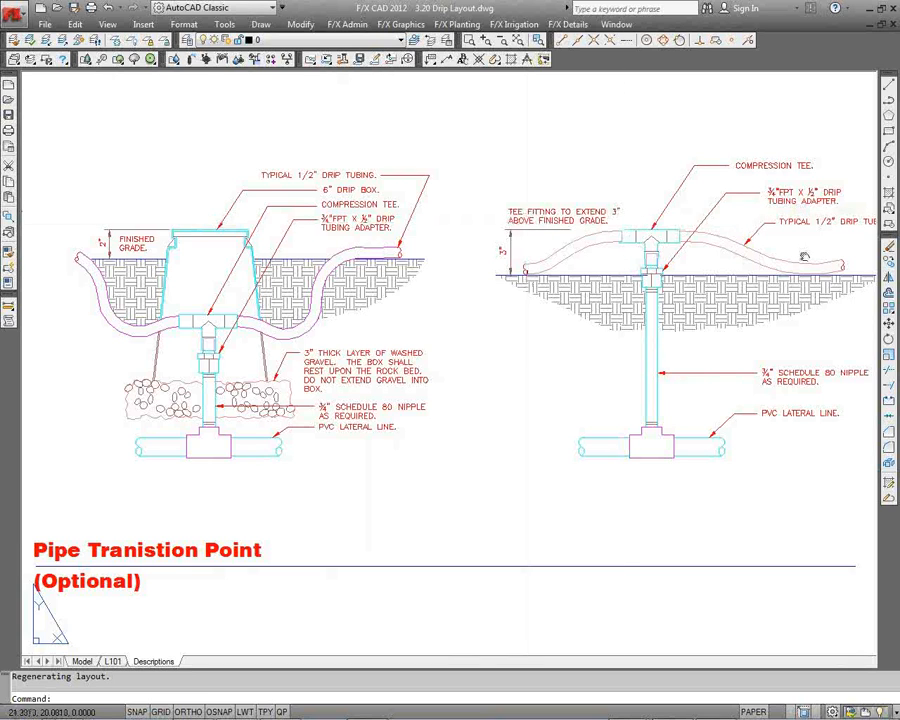
- Review the pipe transition point, flush valve and drip air relief valve details on the Descriptions layout
{"action": "middle_click_drag", "start_coordinate": [804, 256], "coordinate": [108, 230]}
{"action": "middle_click_drag", "start_coordinate": [539, 203], "coordinate": [258, 225]}
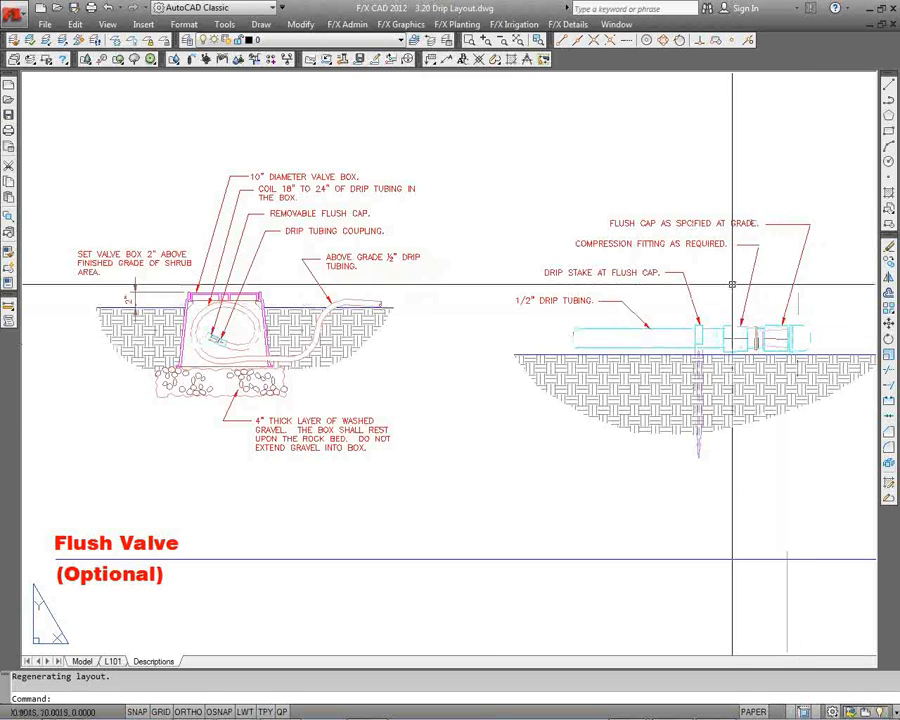
{"action": "mouse_move", "coordinate": [732, 284]}
{"action": "middle_mouse_down"}
{"action": "mouse_move", "coordinate": [557, 265]}
{"action": "mouse_move", "coordinate": [180, 264]}
{"action": "middle_mouse_up"}
{"action": "middle_click_drag", "start_coordinate": [622, 243], "coordinate": [395, 261]}
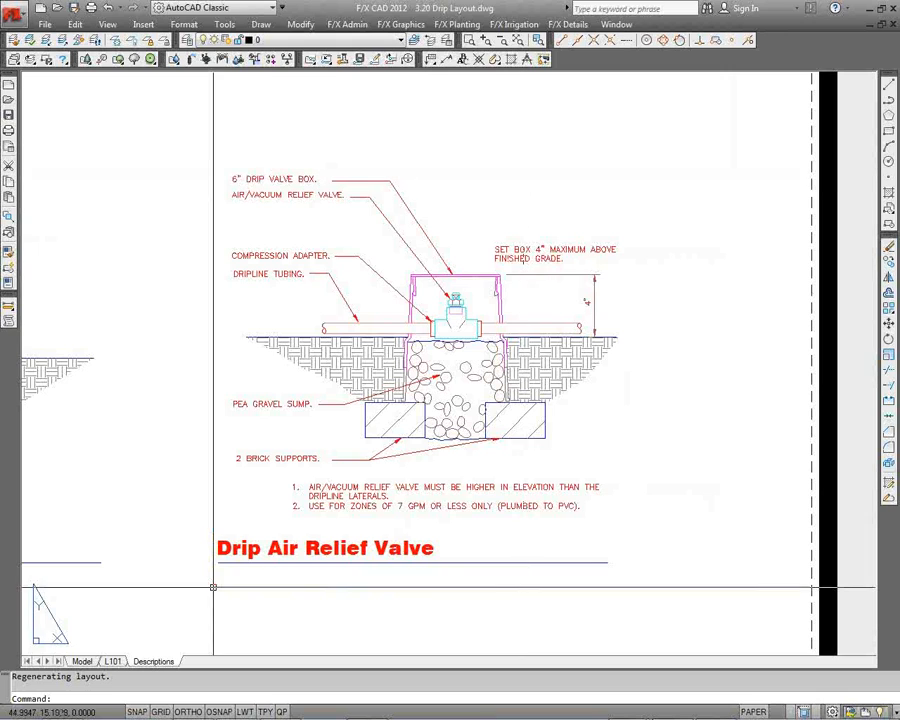
- Switch to model space, open the Irrigation Manager and limit its drip equipment to the Drip Control Valve category
{"action": "left_click", "coordinate": [82, 661]}
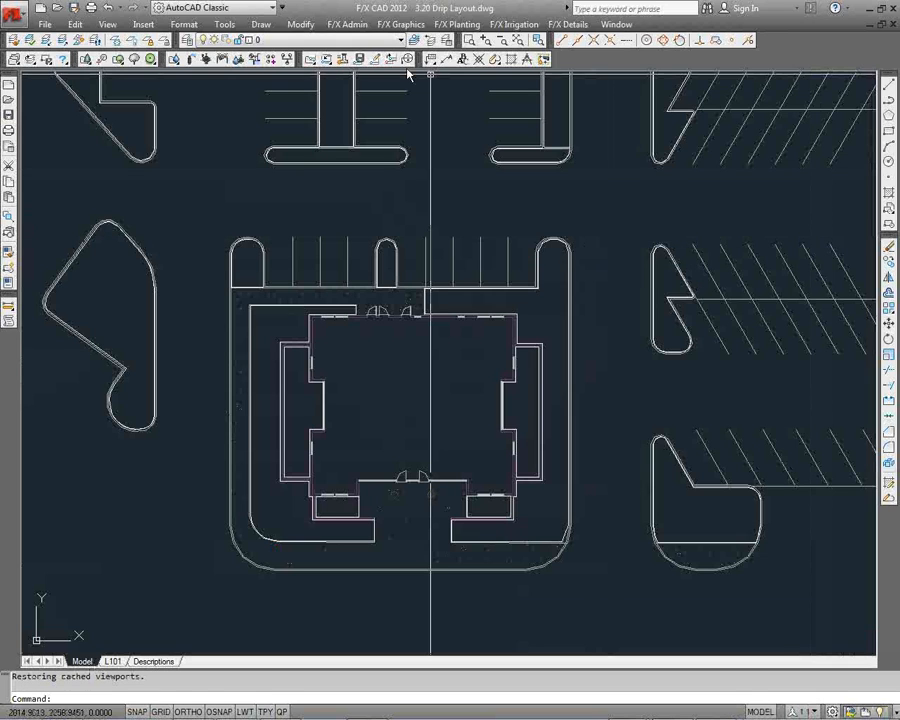
{"action": "left_click", "coordinate": [175, 61]}
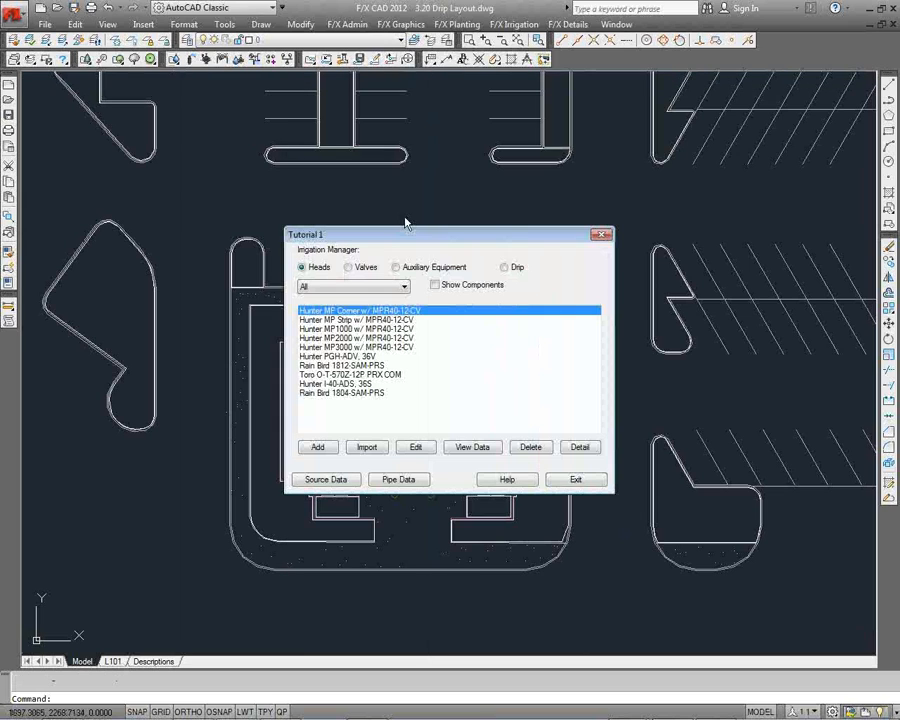
{"action": "left_click", "coordinate": [507, 268]}
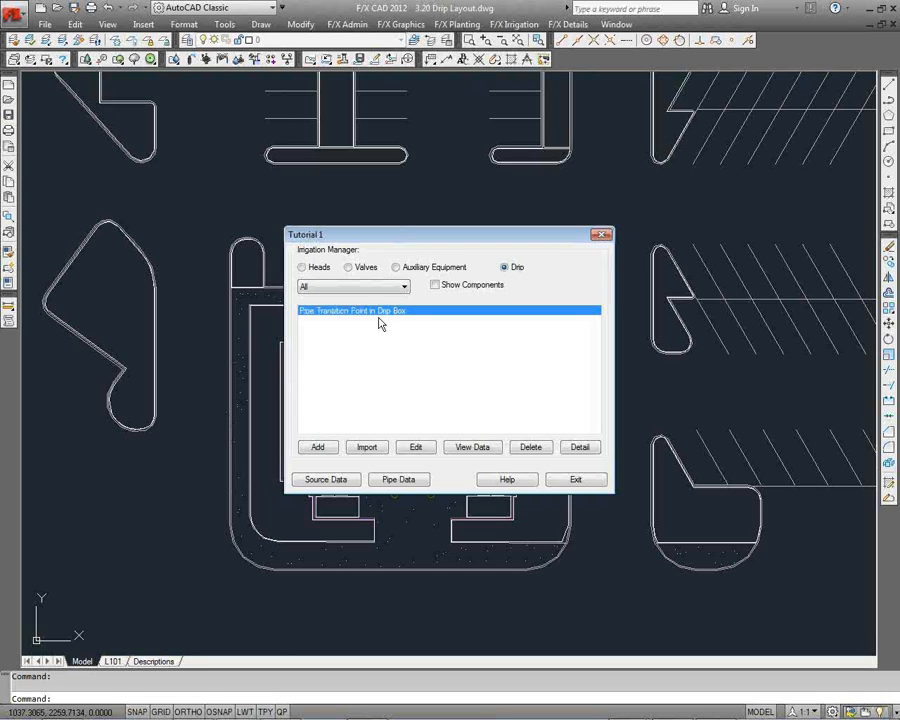
{"action": "left_click", "coordinate": [404, 287]}
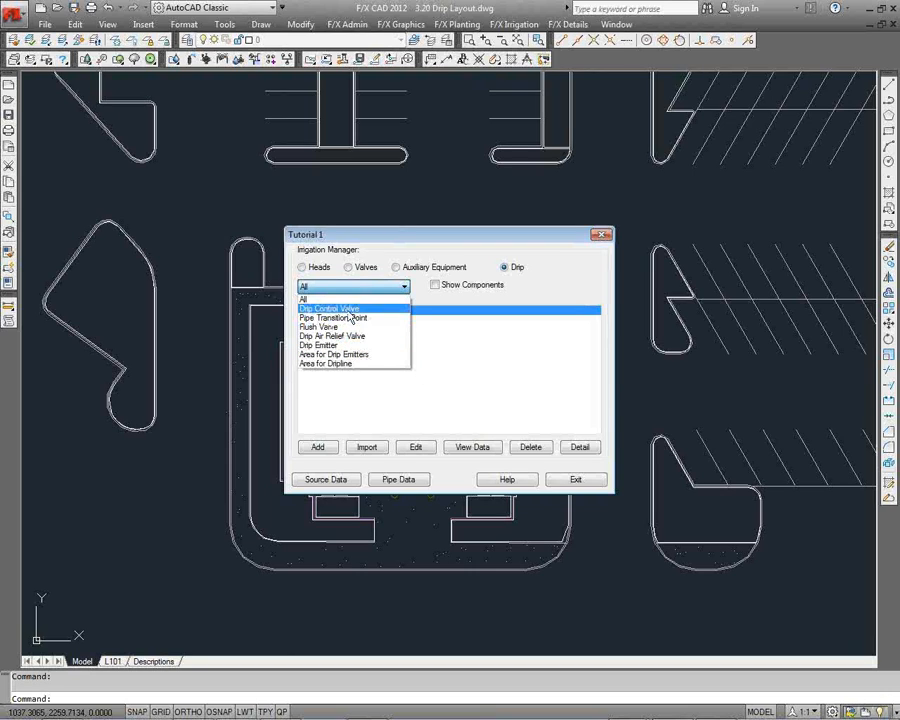
{"action": "left_click", "coordinate": [330, 308]}
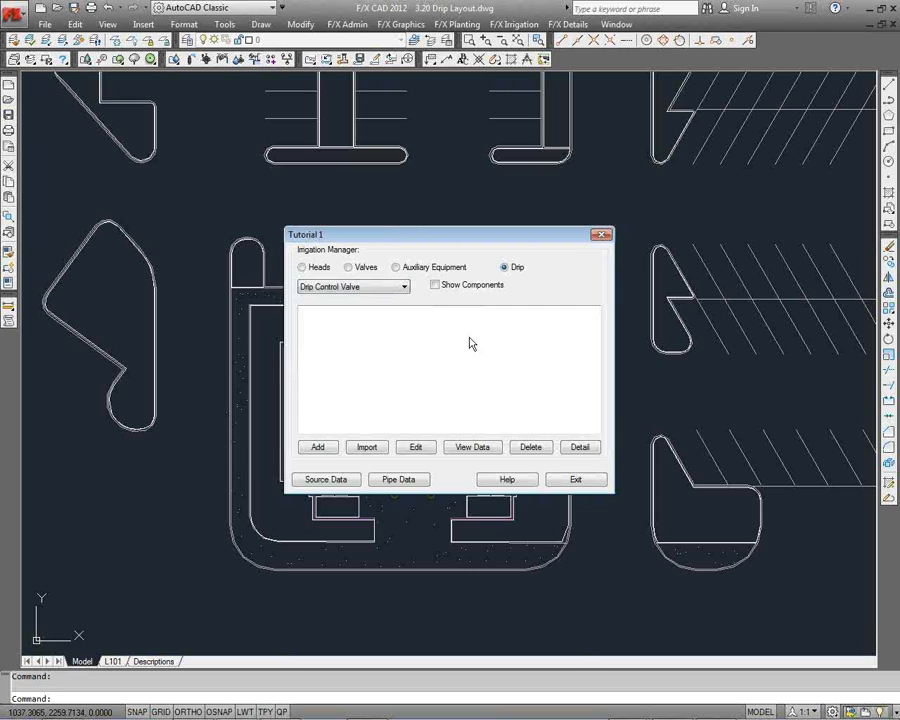
{"action": "left_click", "coordinate": [325, 448]}
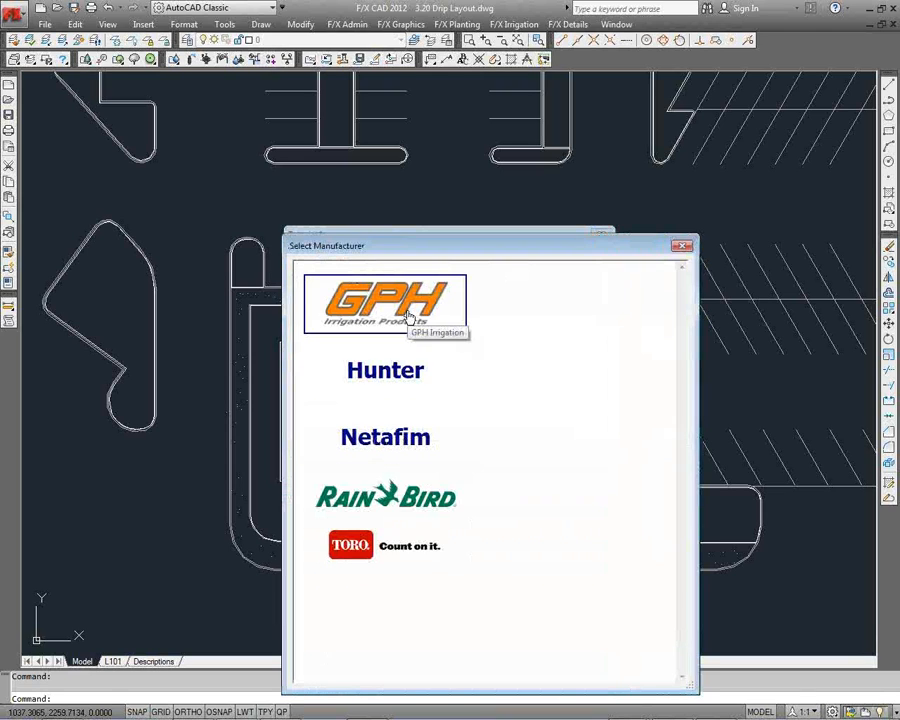
{"action": "left_click", "coordinate": [390, 303]}
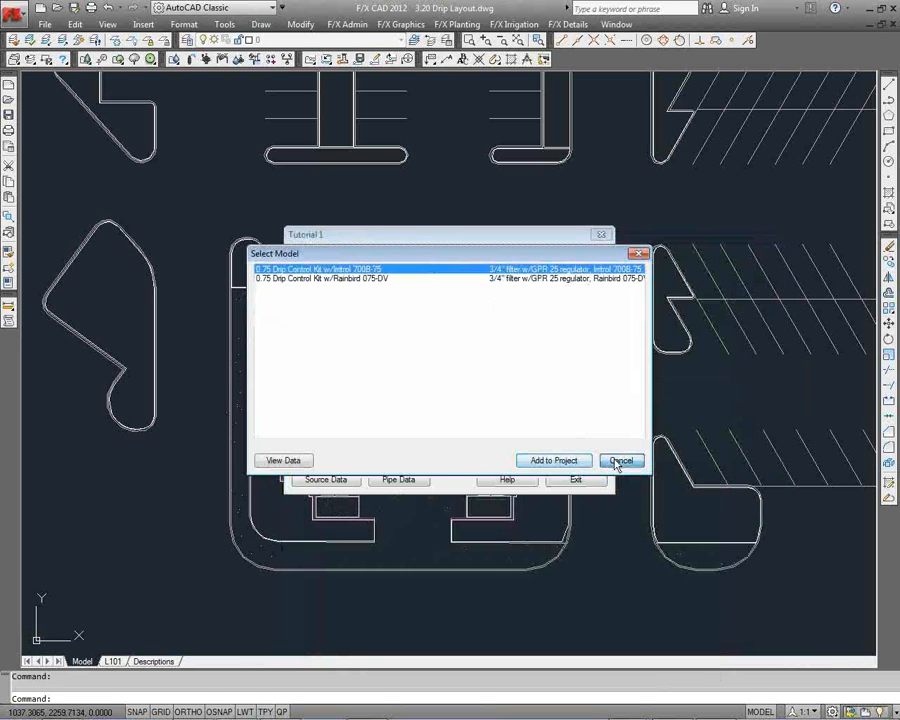
{"action": "left_click", "coordinate": [616, 462]}
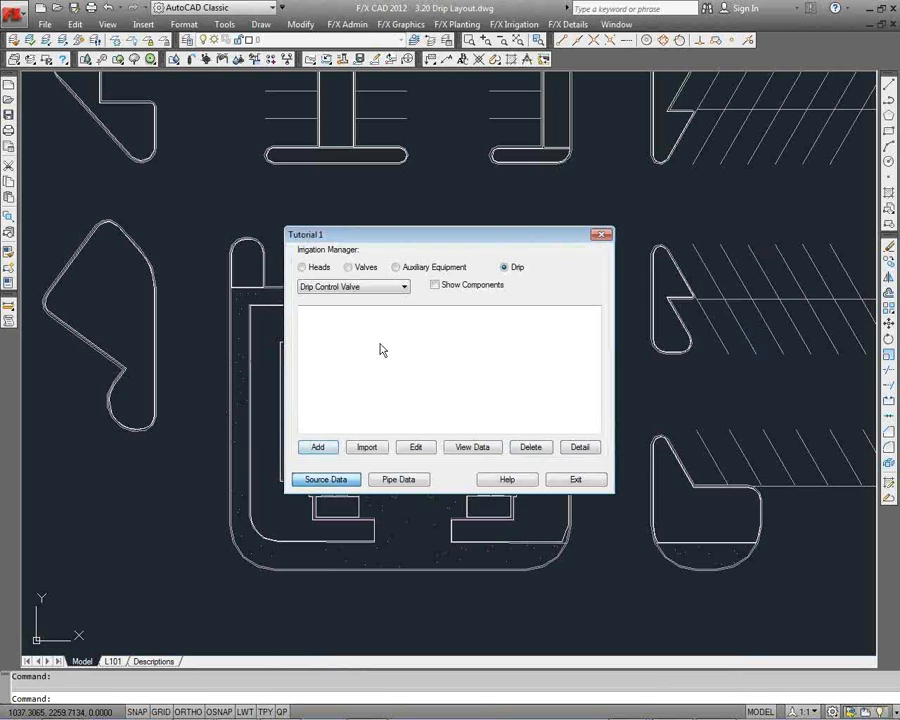
{"action": "left_click", "coordinate": [559, 567]}
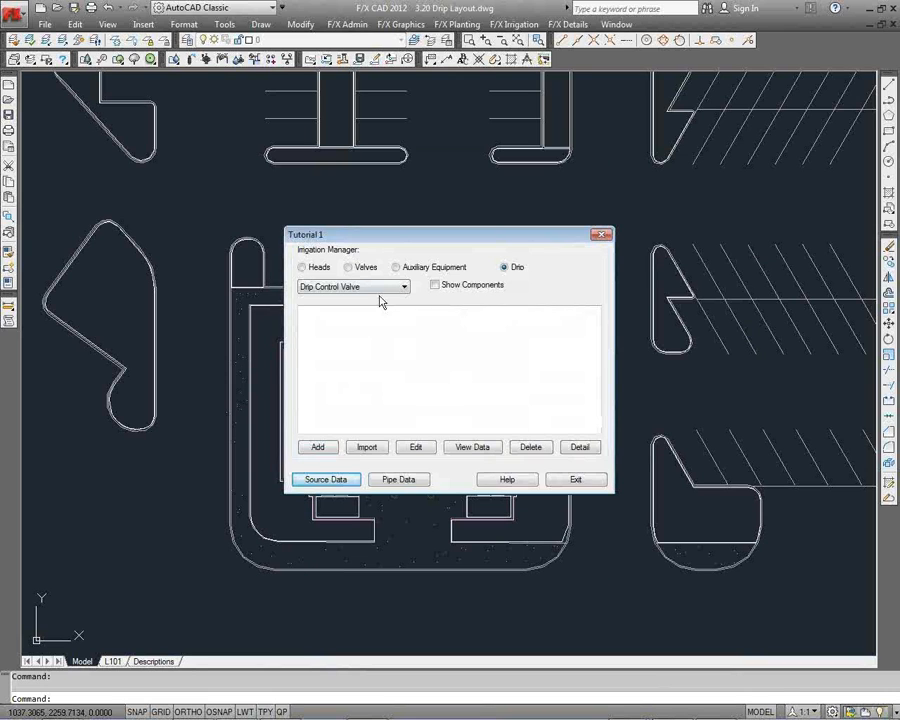
- Add the GPH 0.75 Drip Control Kit w/Rainbird 075-DV to the project as a drip control valve
{"action": "left_click", "coordinate": [330, 445]}
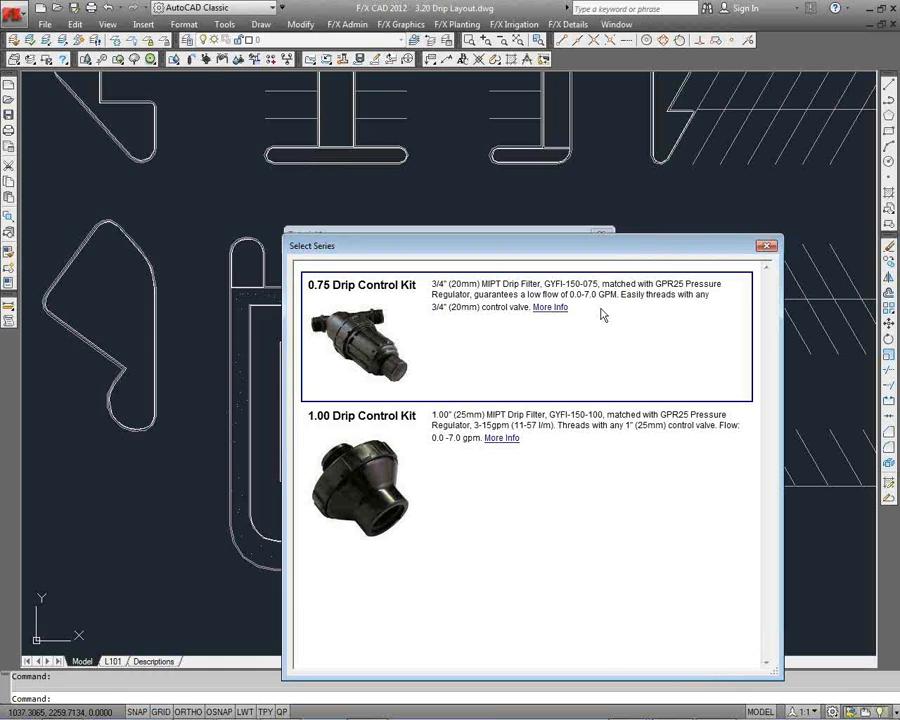
{"action": "left_click", "coordinate": [497, 299]}
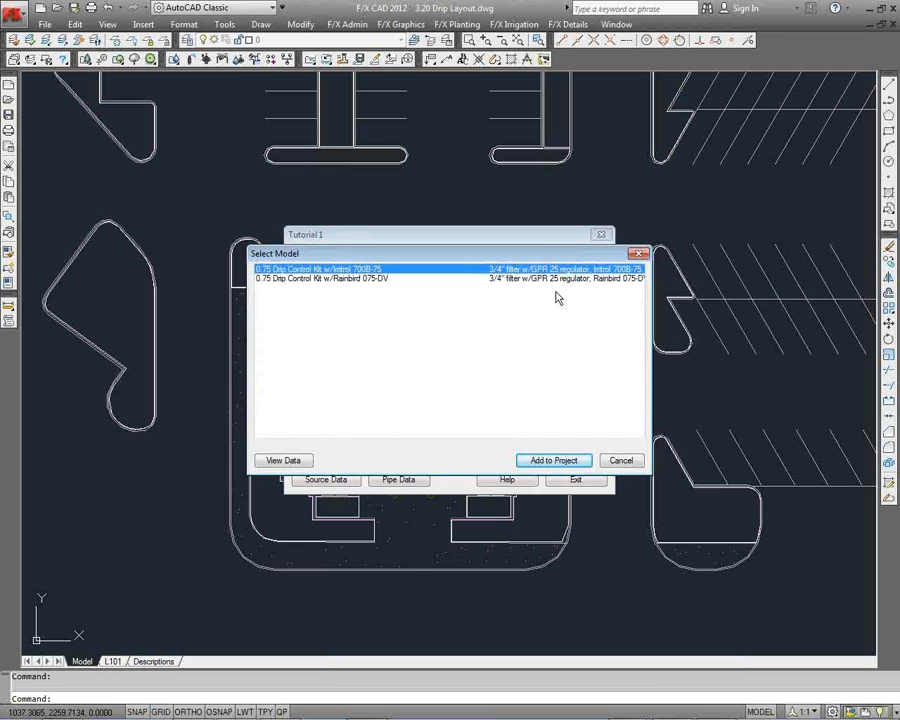
{"action": "left_click", "coordinate": [367, 280]}
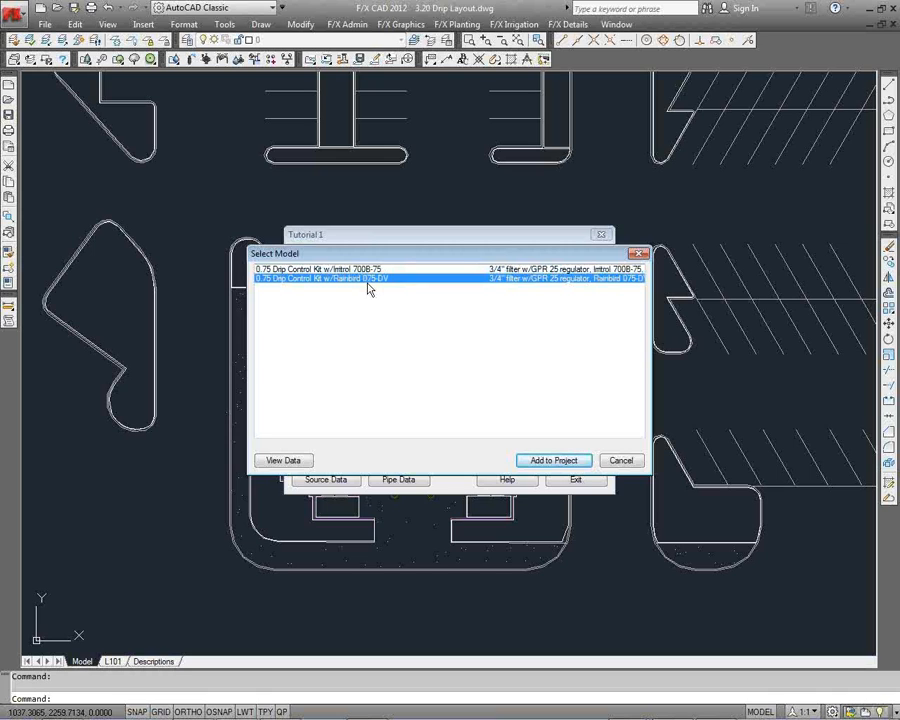
{"action": "left_click", "coordinate": [560, 462]}
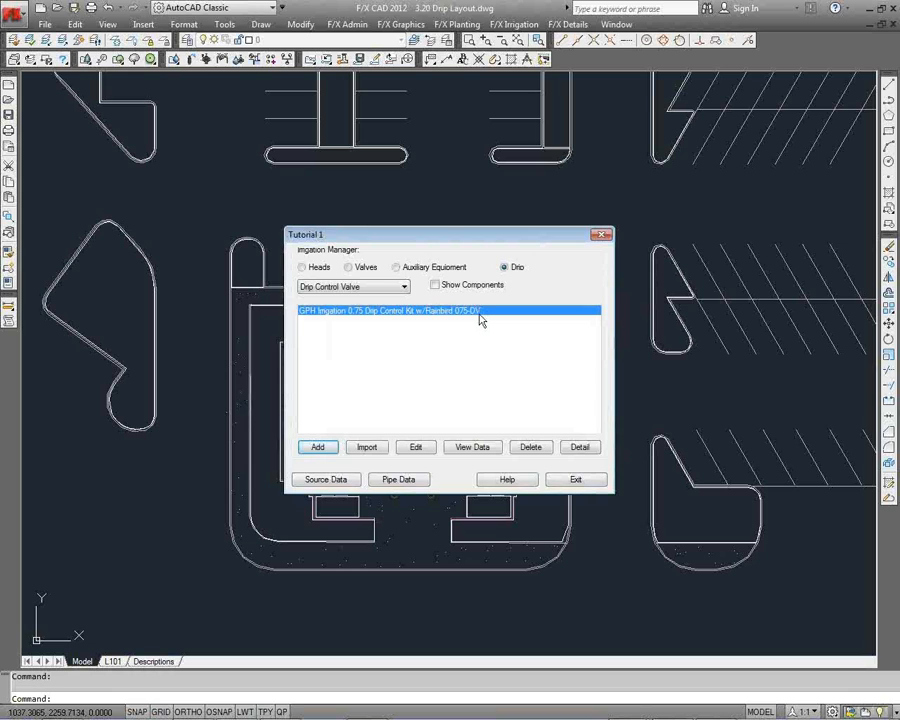
{"action": "left_click", "coordinate": [322, 450]}
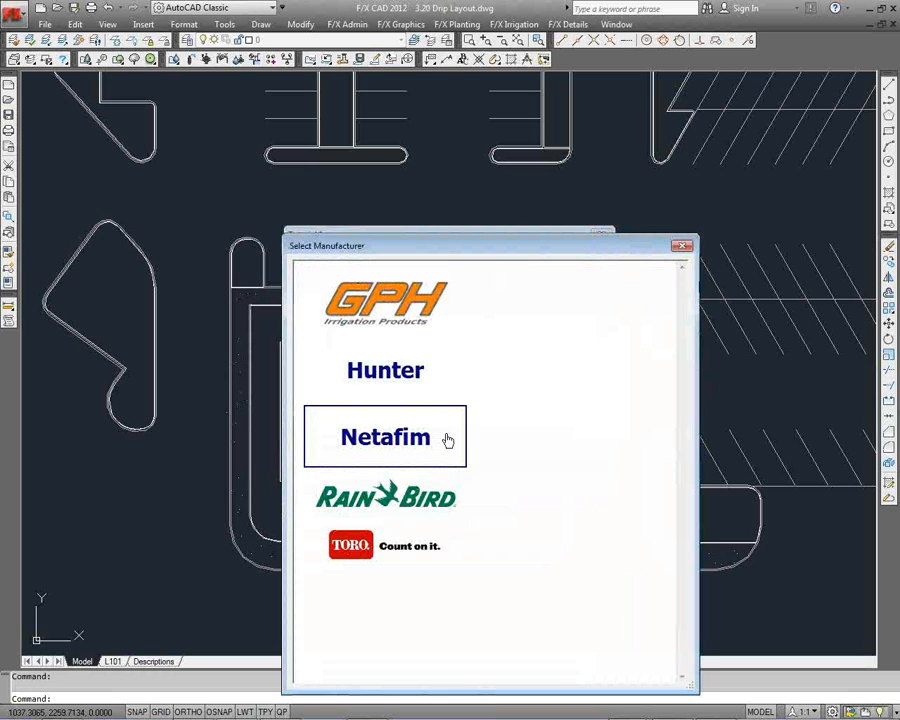
{"action": "left_click", "coordinate": [432, 303]}
- Start adding a Drip Emitter from GPH and choose the SpecFlow Threaded GPST series
{"action": "left_click", "coordinate": [406, 287]}
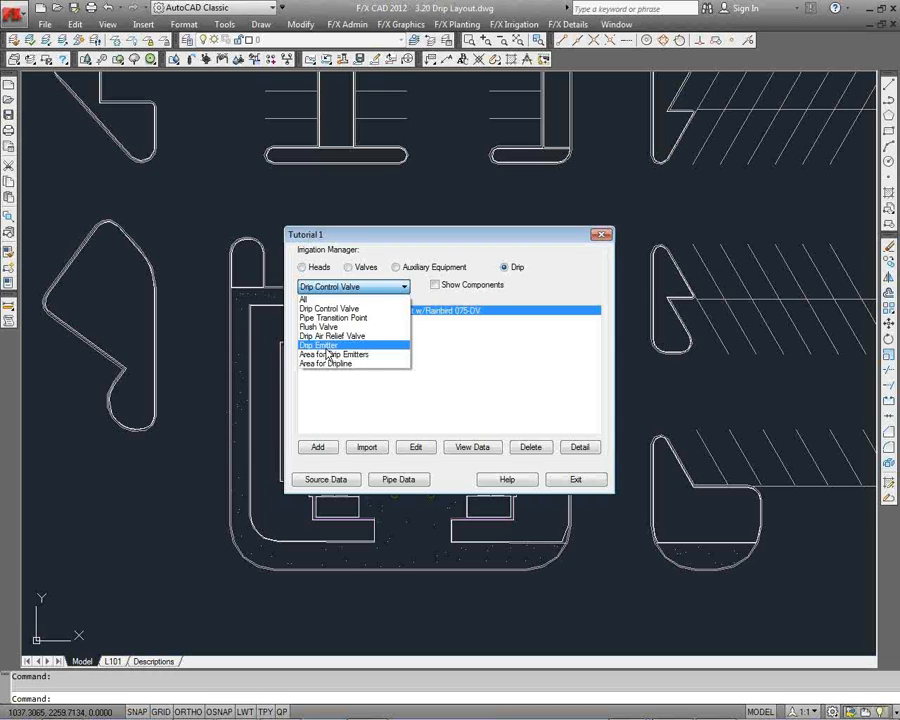
{"action": "left_click", "coordinate": [326, 346]}
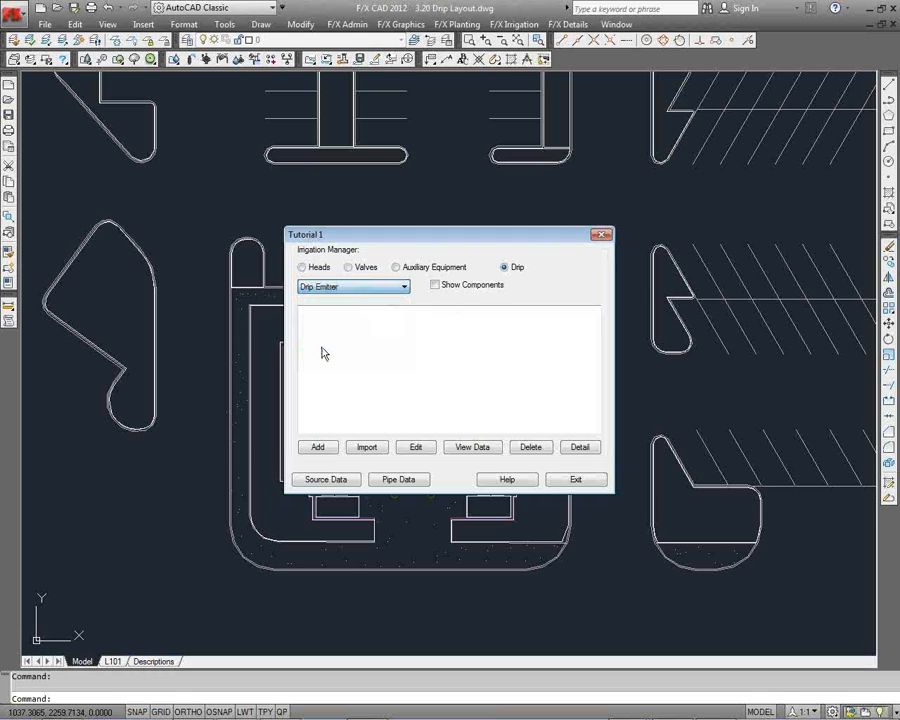
{"action": "left_click", "coordinate": [331, 448]}
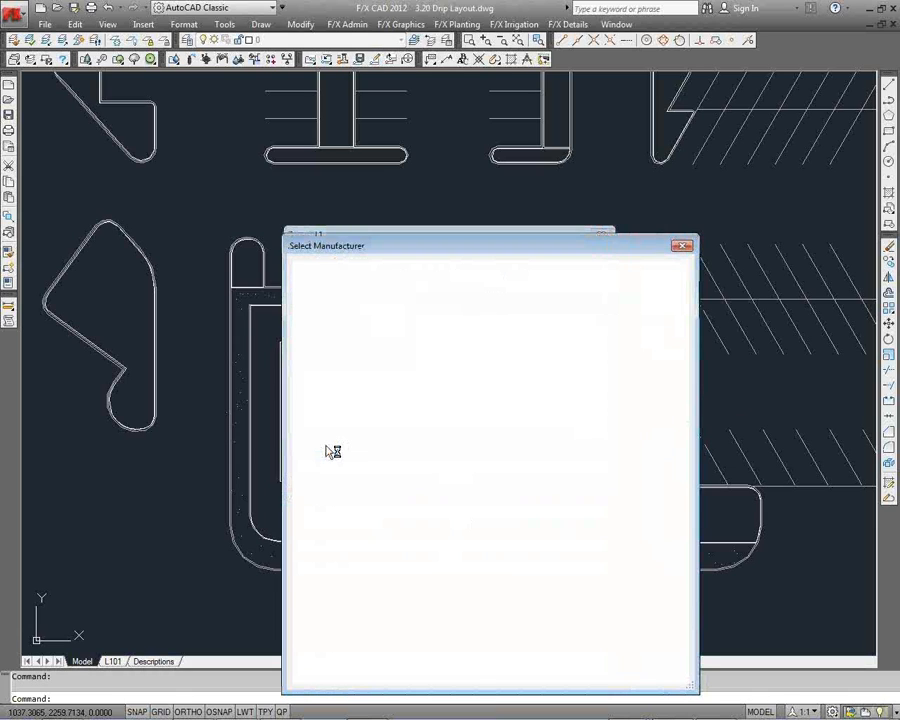
{"action": "left_click", "coordinate": [472, 376]}
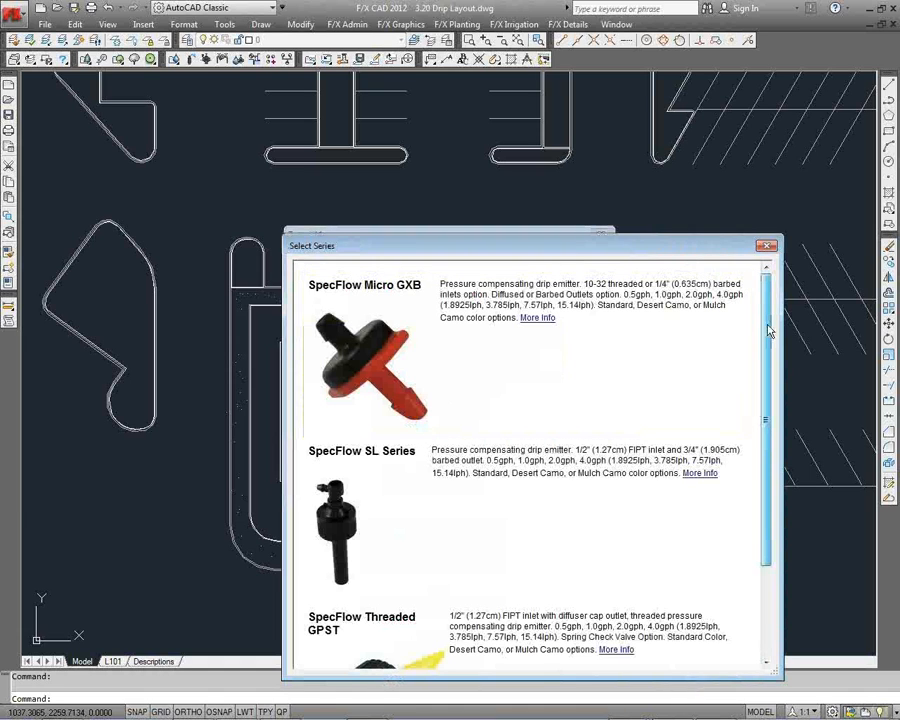
{"action": "left_click_drag", "start_coordinate": [767, 325], "coordinate": [770, 423]}
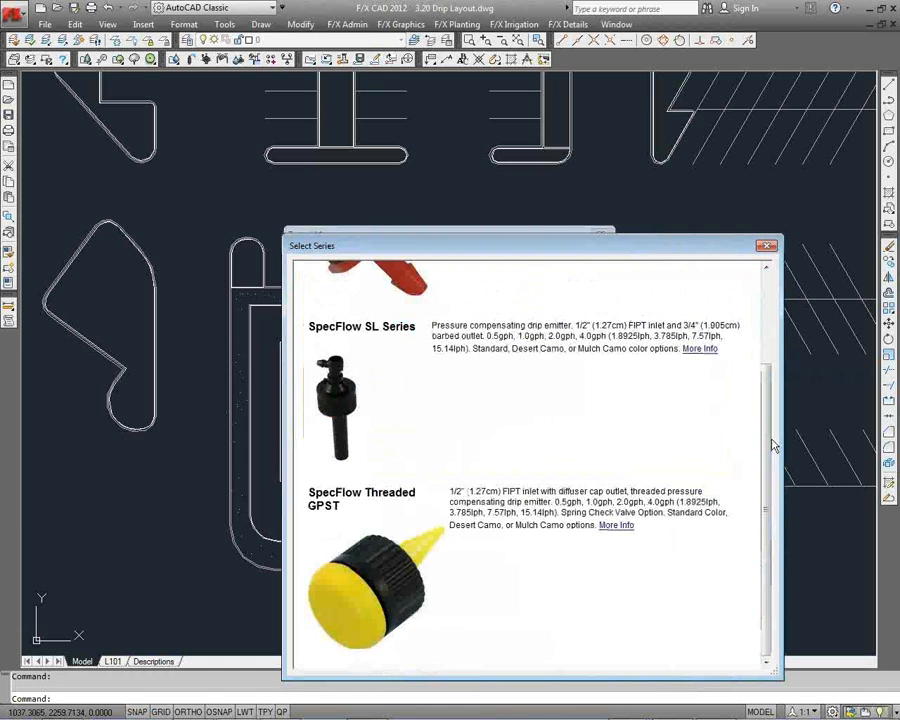
{"action": "left_click", "coordinate": [478, 500]}
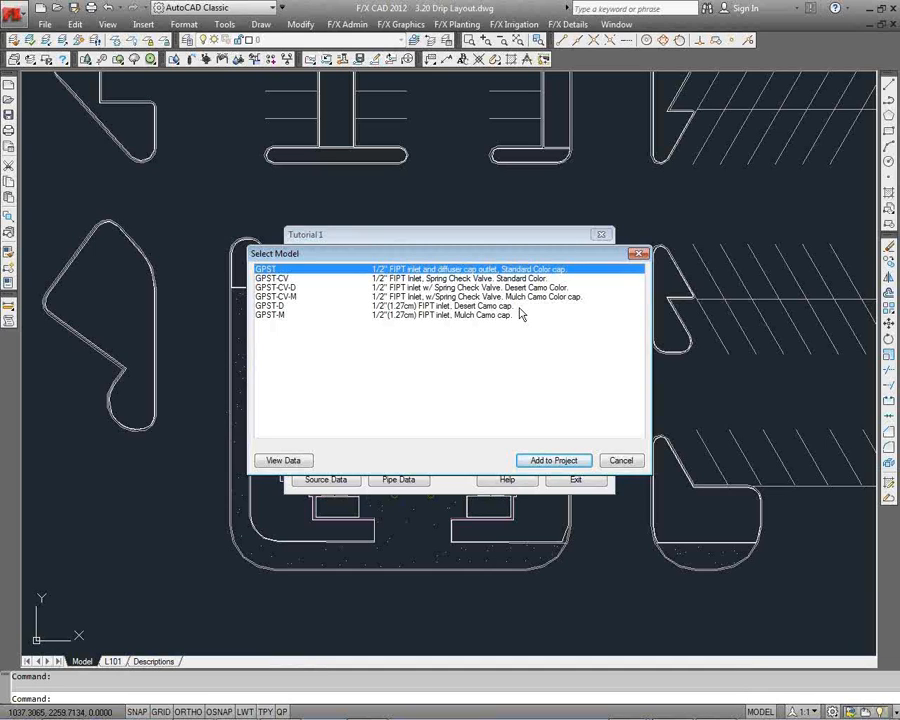
- Add the GPST-CV-D emitter with spring check valve in desert camo color to the project at 20 PSI
{"action": "left_click", "coordinate": [478, 288]}
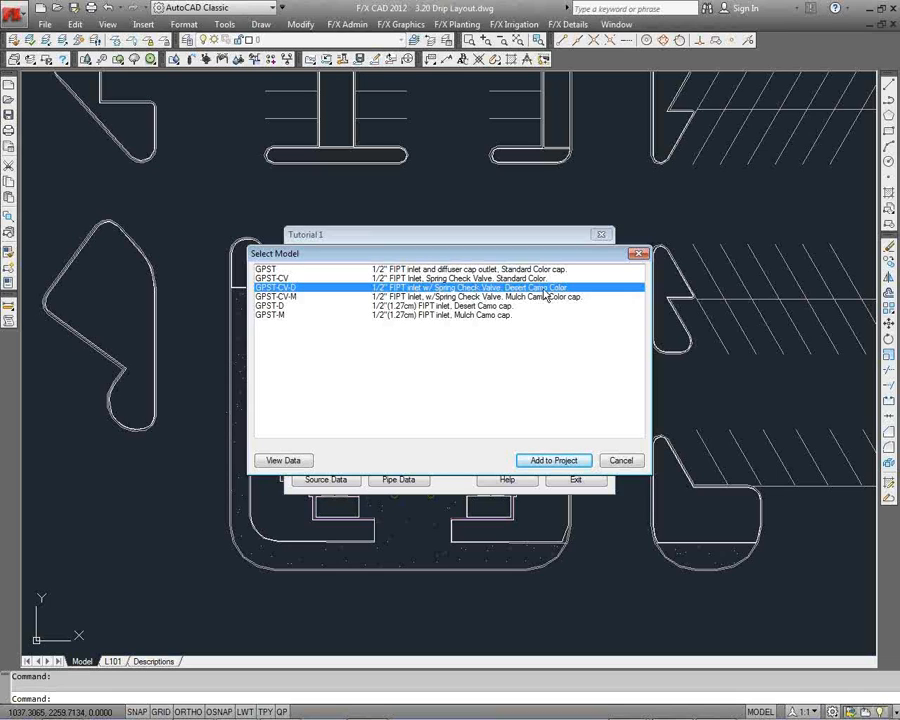
{"action": "left_click", "coordinate": [560, 460]}
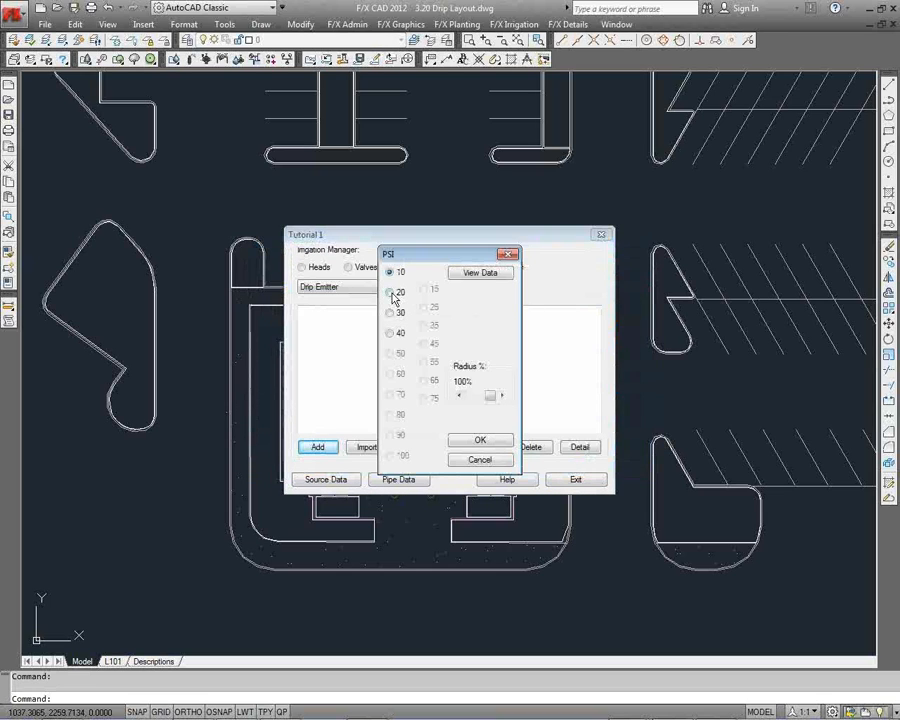
{"action": "left_click", "coordinate": [391, 313]}
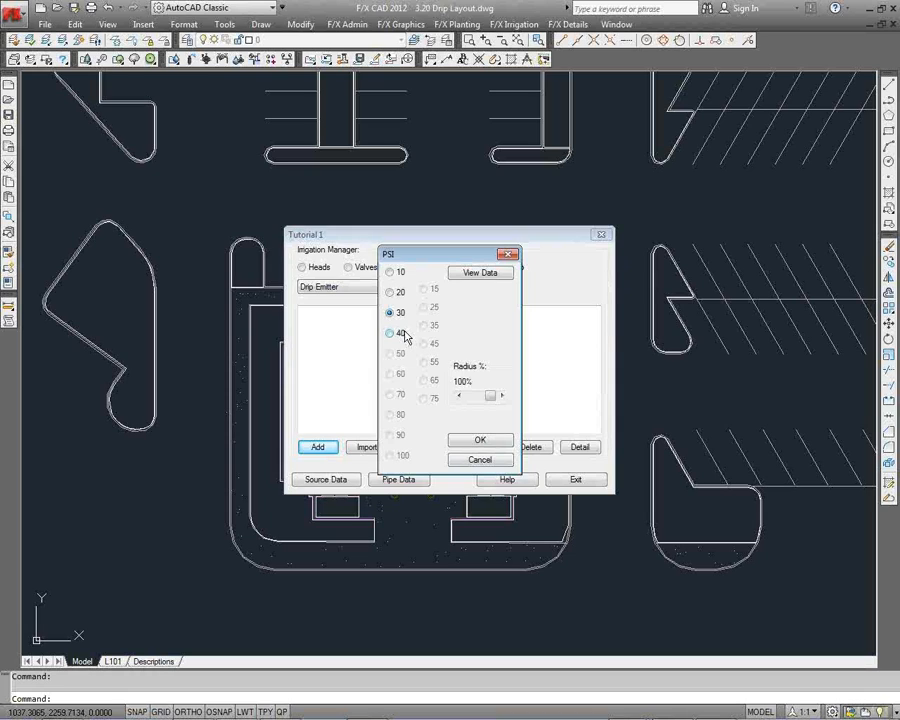
{"action": "left_click", "coordinate": [392, 295]}
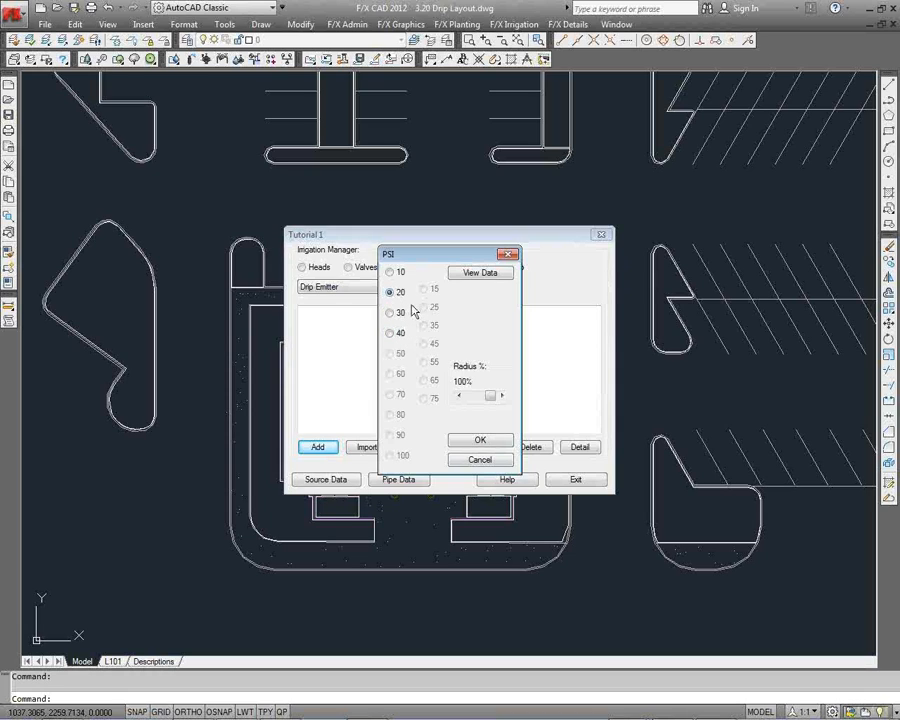
{"action": "left_click", "coordinate": [480, 441]}
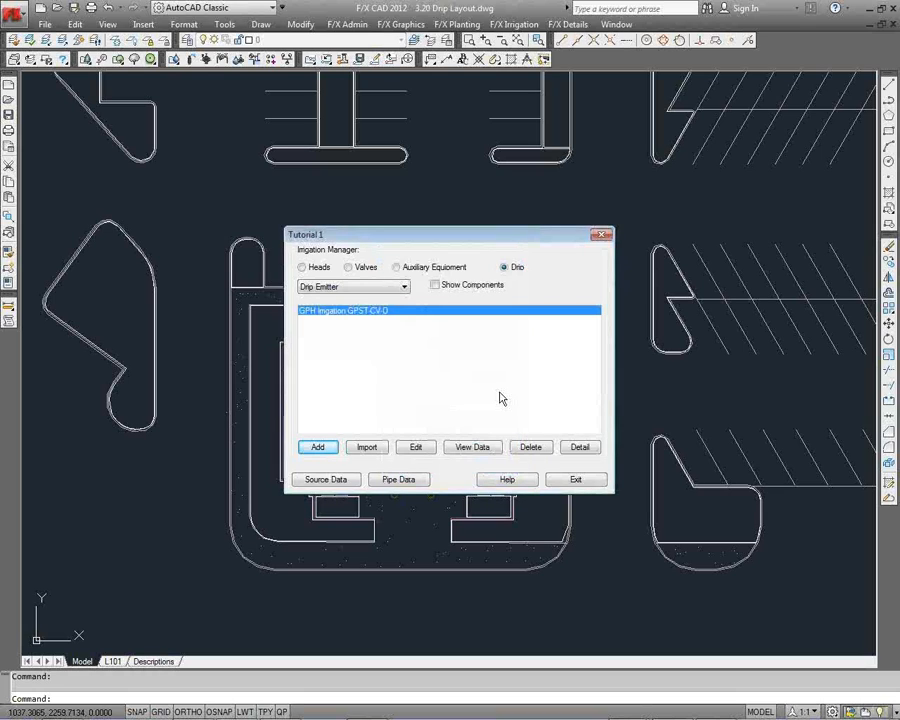
- Examine the individual flow-rate components of the GPST-CV-D emitter, and return to the collapsed equipment list
{"action": "left_click", "coordinate": [436, 286]}
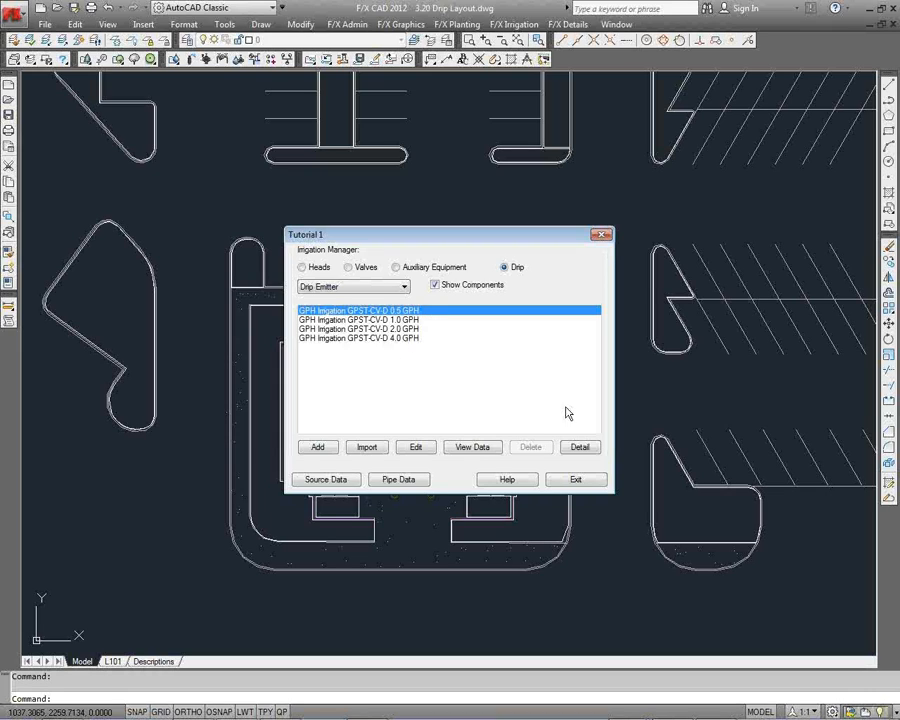
{"action": "left_click", "coordinate": [433, 287]}
{"action": "left_click", "coordinate": [390, 336]}
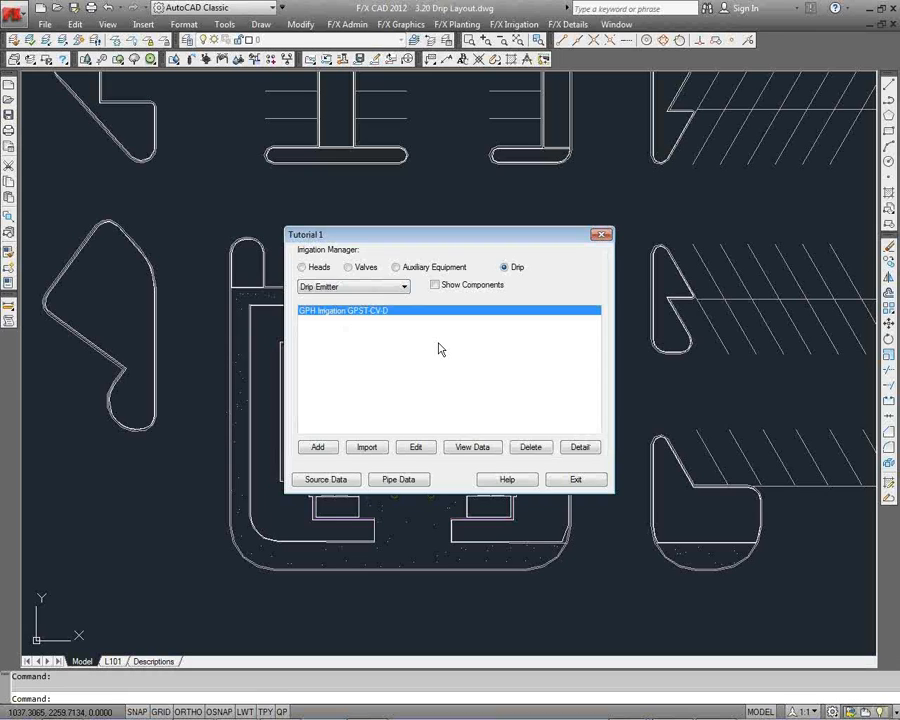
{"action": "left_click", "coordinate": [329, 448]}
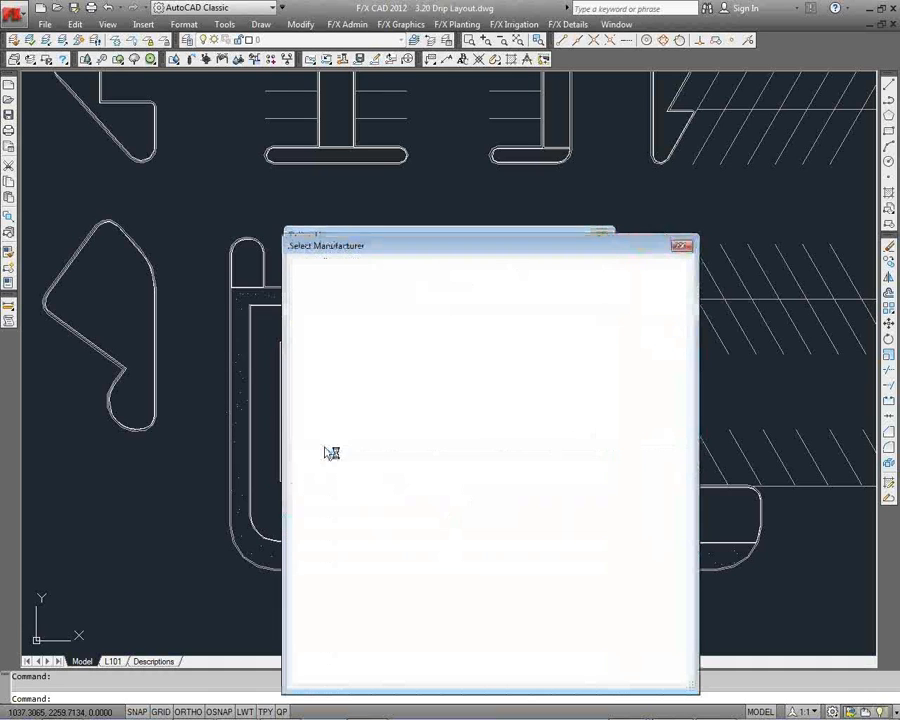
{"action": "left_click", "coordinate": [682, 245]}
- Start adding equipment for an Area for Drip Emitters from GPH and choose the SpecFlow Micro GXB series
{"action": "left_click", "coordinate": [400, 287]}
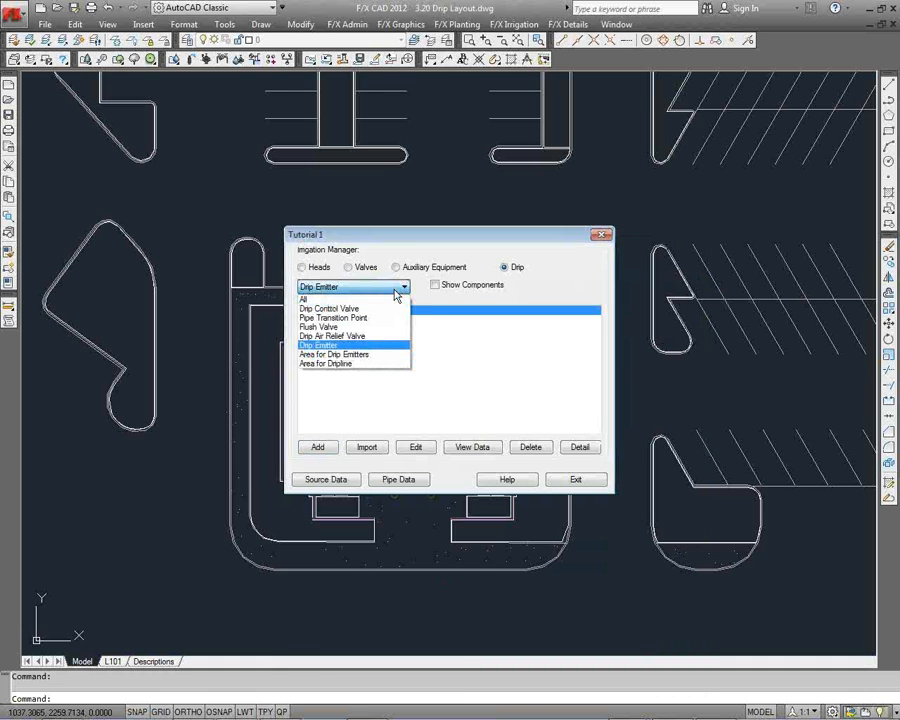
{"action": "left_click", "coordinate": [351, 356]}
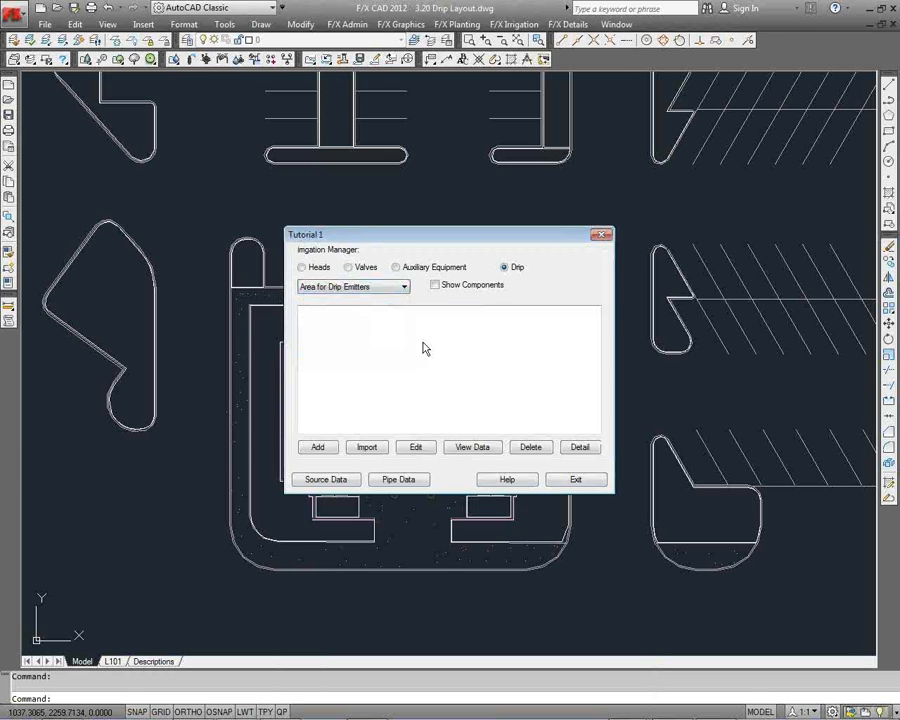
{"action": "left_click", "coordinate": [318, 448]}
{"action": "left_click", "coordinate": [490, 407]}
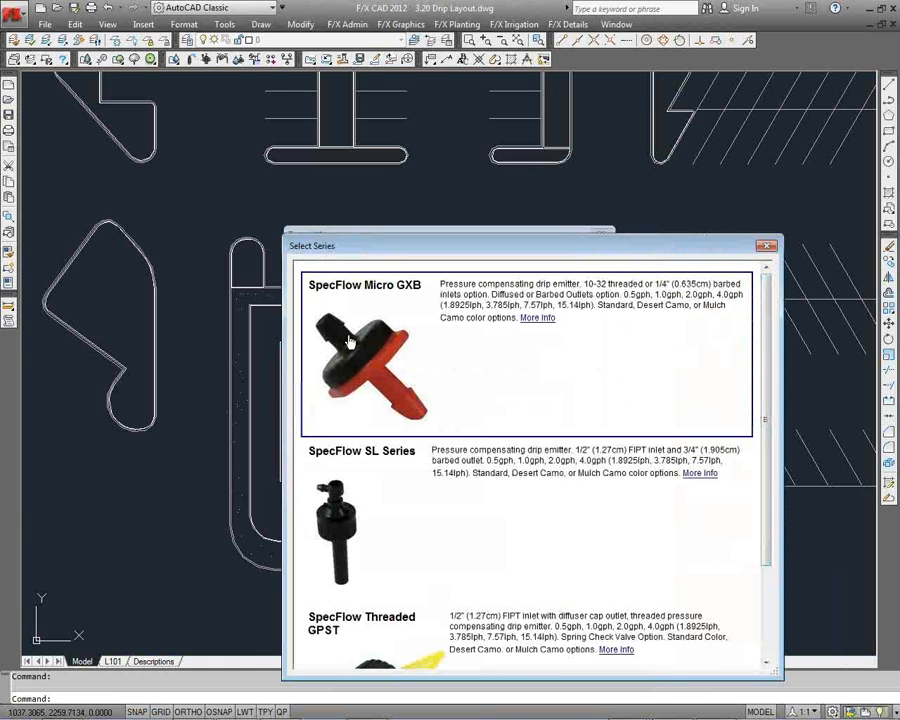
{"action": "left_click", "coordinate": [485, 306]}
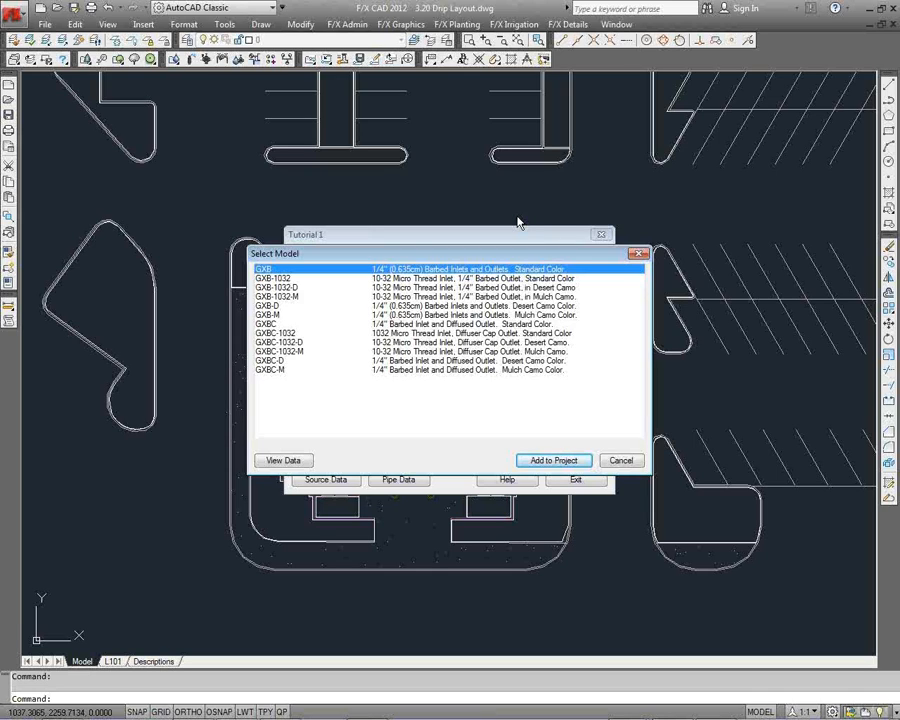
- Add the GXBC-1032-D emitter with diffuser cap outlet in desert camo color to the project at 20 PSI
{"action": "left_click", "coordinate": [273, 279]}
{"action": "left_click", "coordinate": [276, 287]}
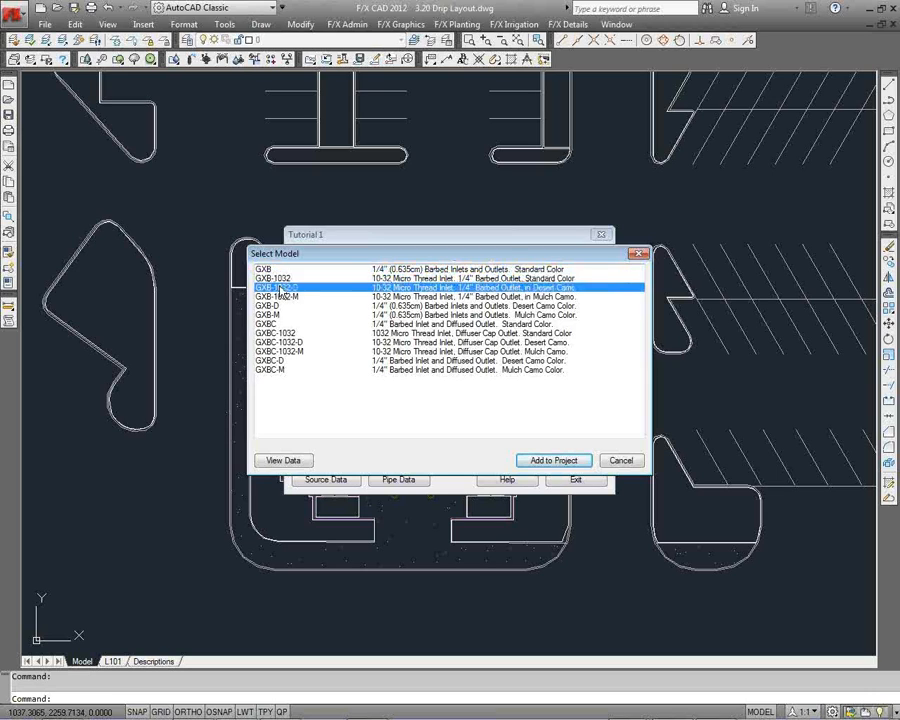
{"action": "left_click", "coordinate": [277, 295]}
{"action": "left_click", "coordinate": [276, 287]}
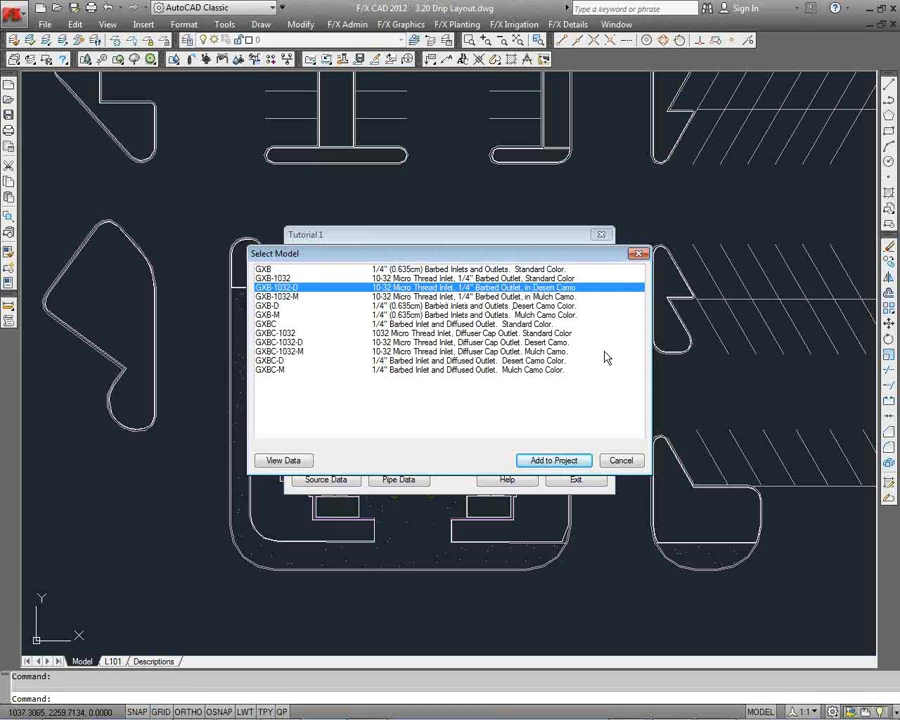
{"action": "left_click", "coordinate": [470, 335]}
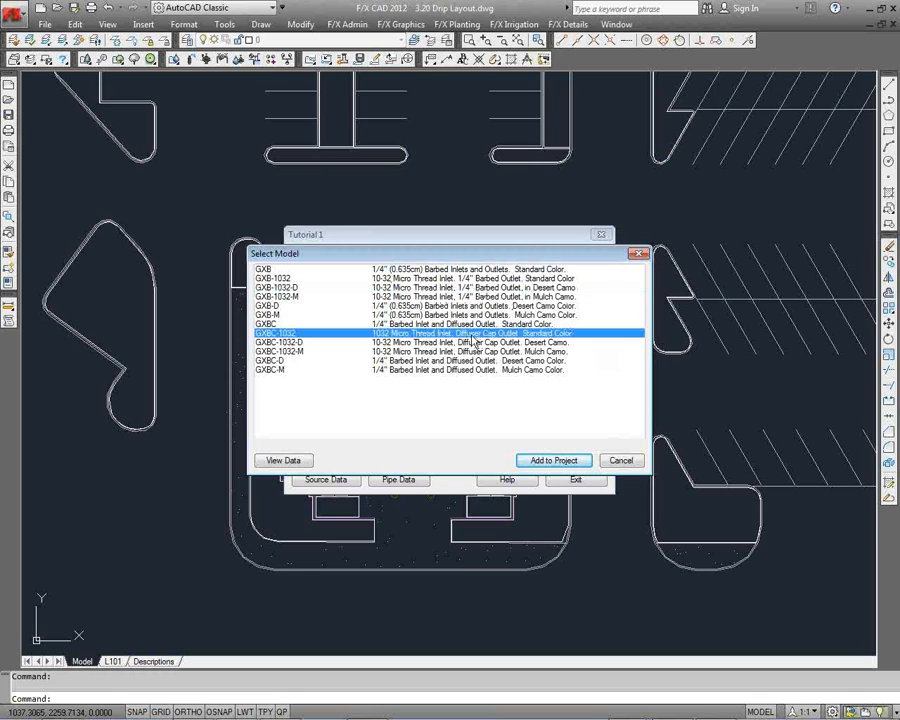
{"action": "left_click", "coordinate": [476, 342]}
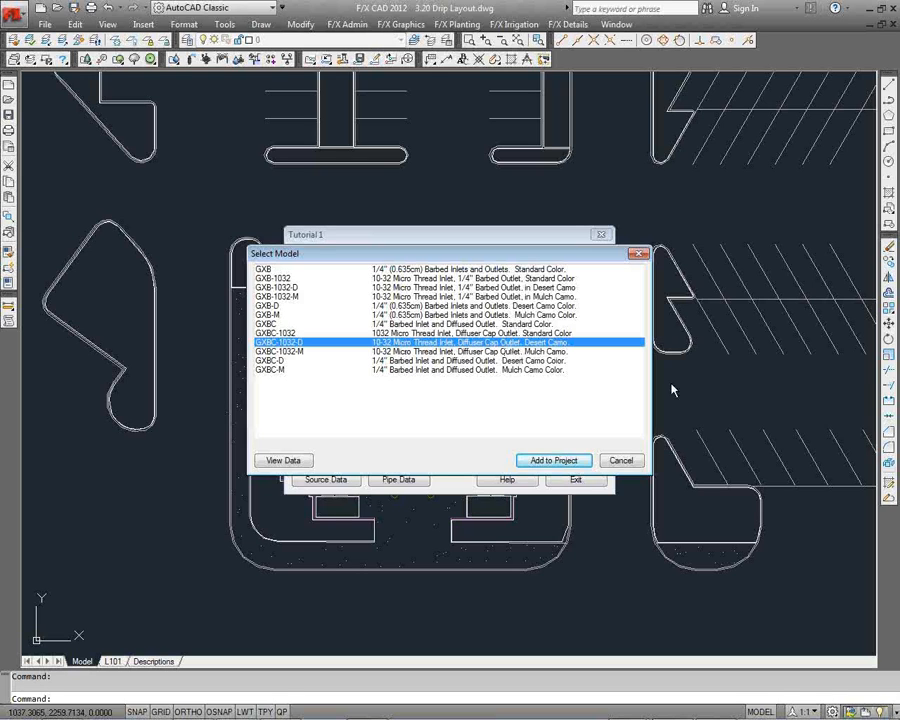
{"action": "left_click", "coordinate": [556, 461]}
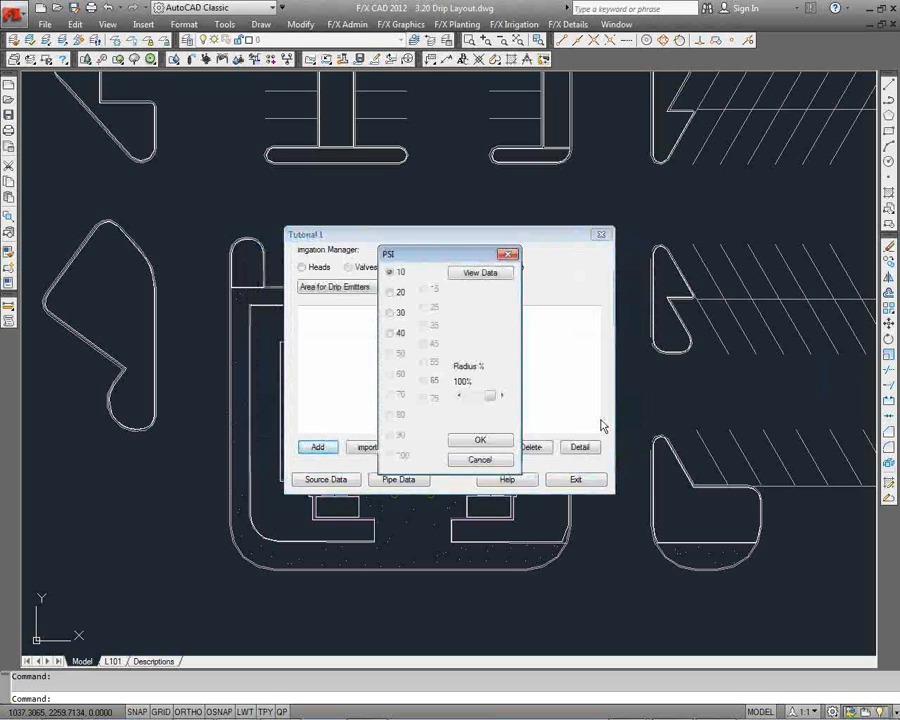
{"action": "left_click", "coordinate": [390, 292]}
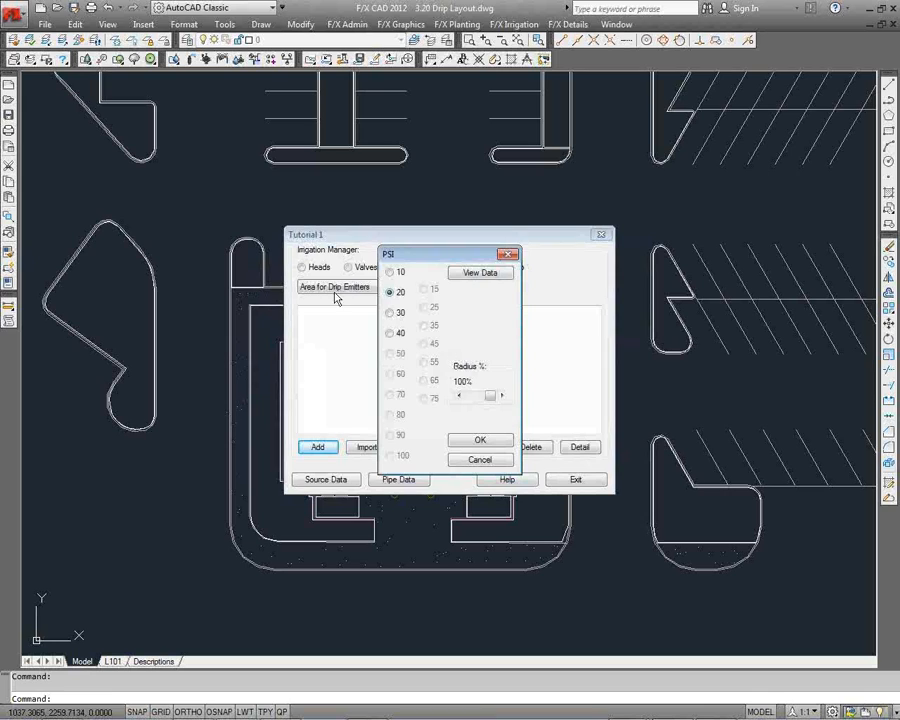
{"action": "left_click", "coordinate": [484, 440]}
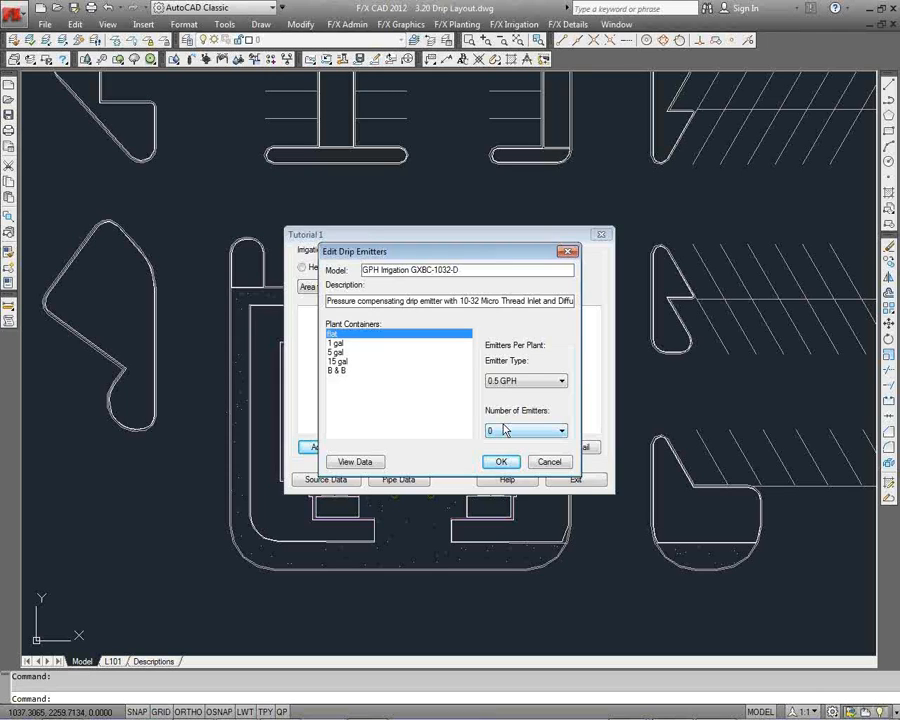
- Assign two 0.5 GPH emitters per plant to the 1 gal container size
{"action": "left_click", "coordinate": [352, 345]}
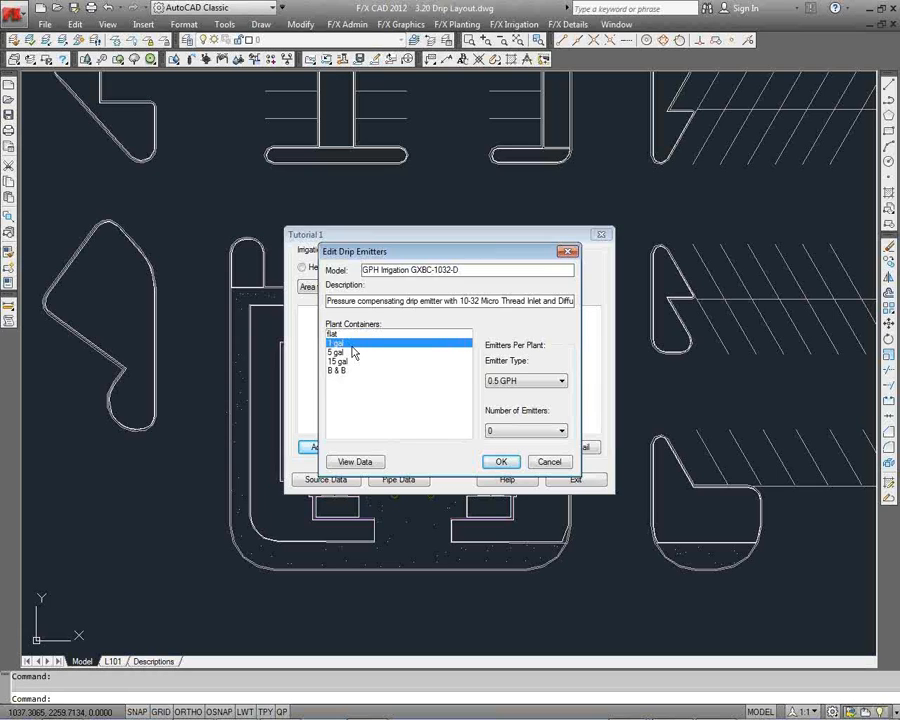
{"action": "left_click", "coordinate": [336, 334]}
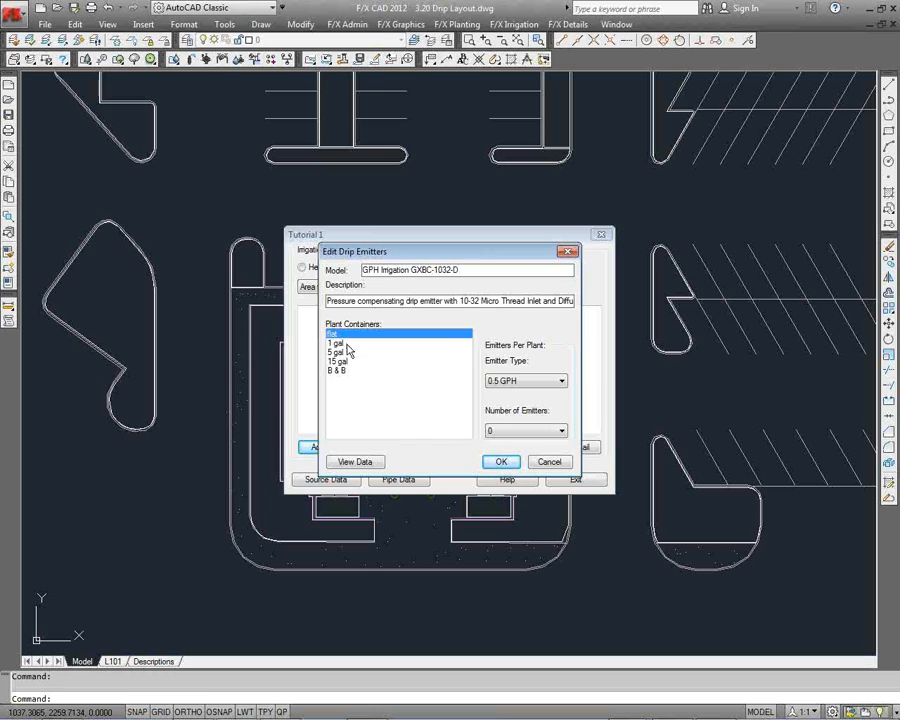
{"action": "left_click", "coordinate": [340, 343]}
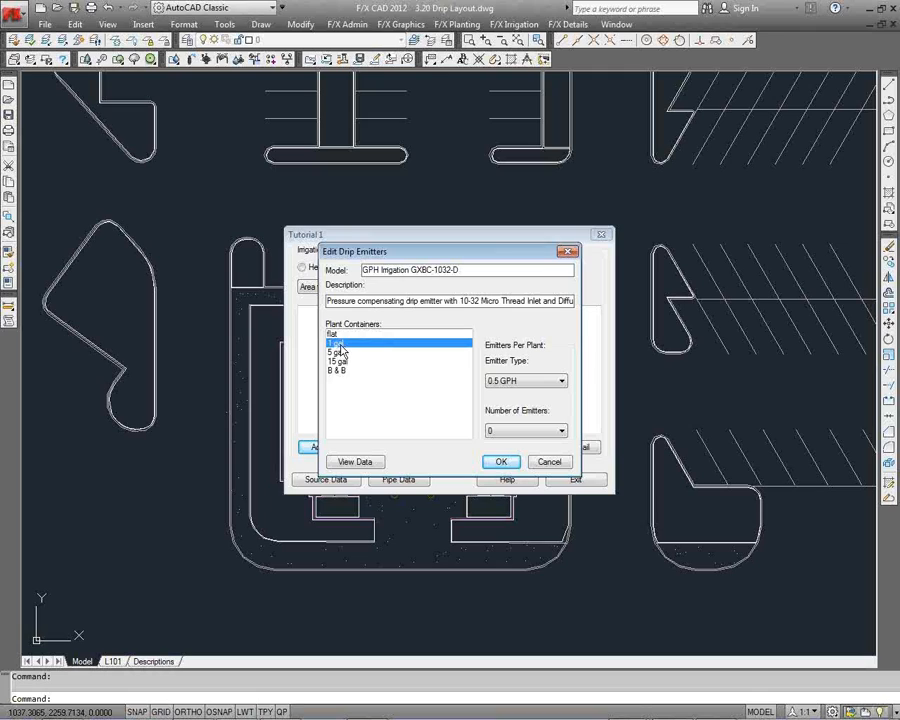
{"action": "left_click", "coordinate": [561, 384]}
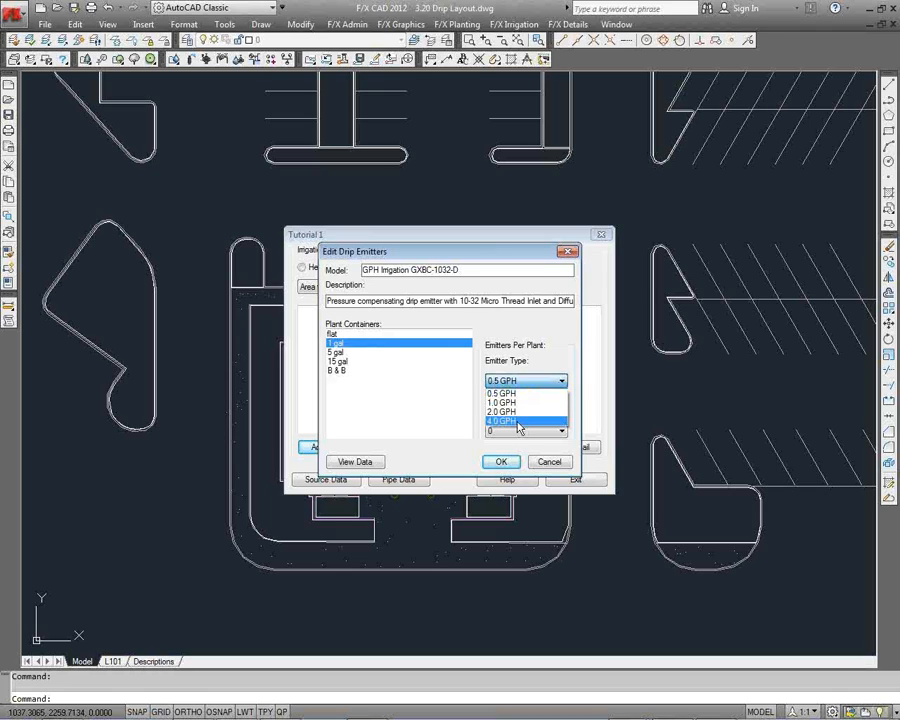
{"action": "left_click", "coordinate": [515, 394]}
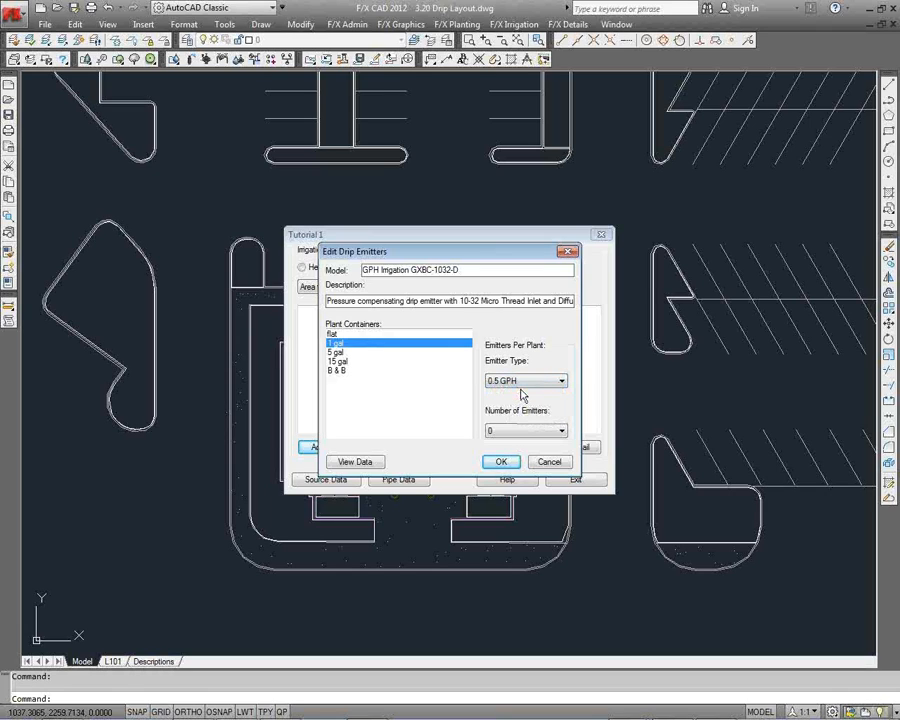
{"action": "left_click", "coordinate": [511, 434]}
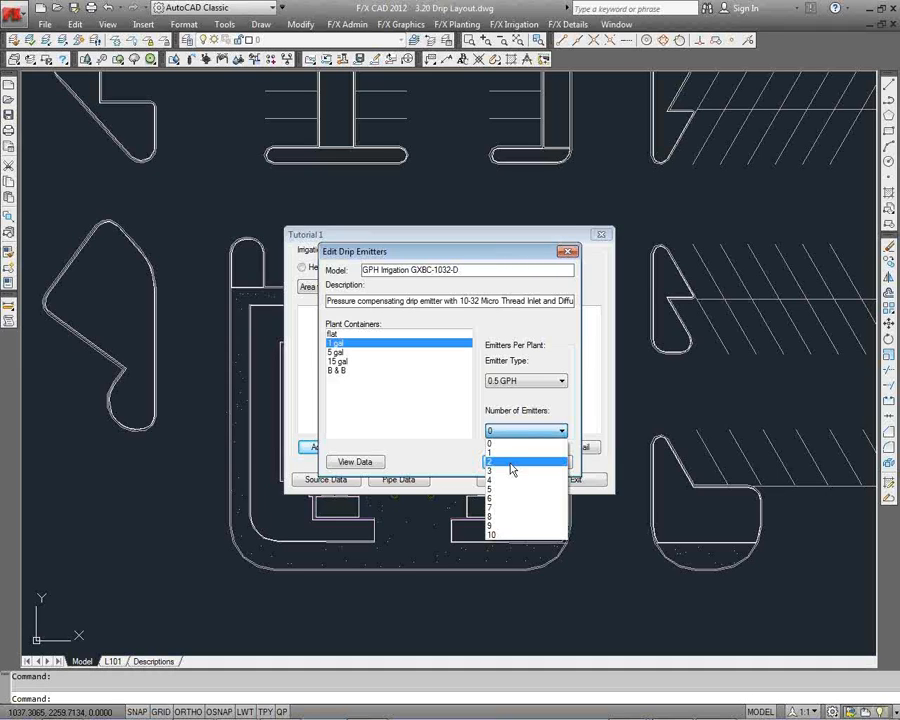
{"action": "left_click", "coordinate": [512, 466]}
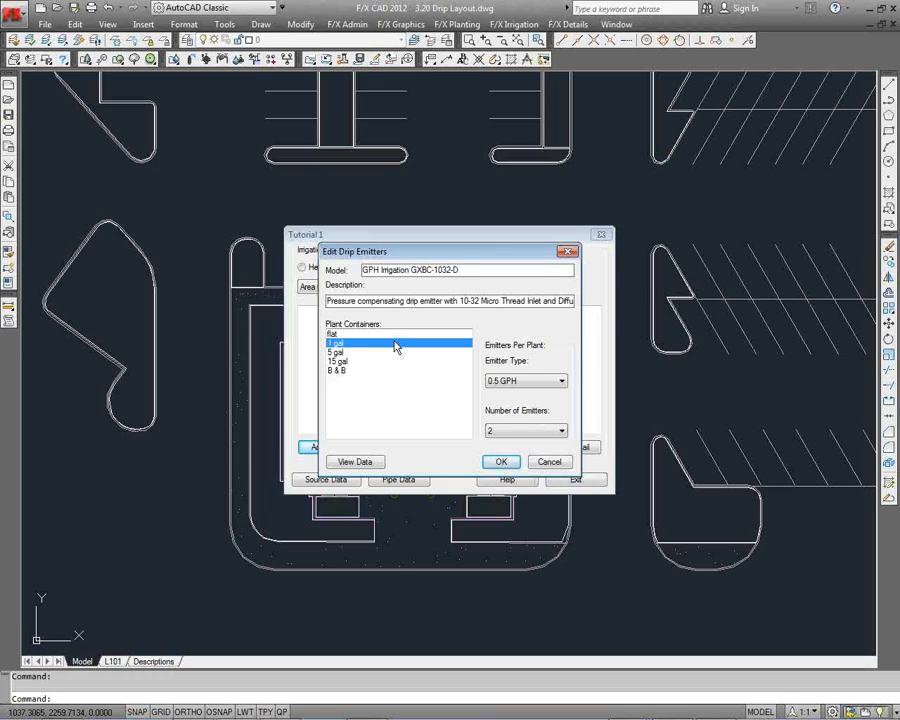
- Assign two 2.0 GPH emitters per plant to the 5 gal containers and four 4.0 GPH emitters to the 15 gal containers
{"action": "left_click", "coordinate": [335, 354]}
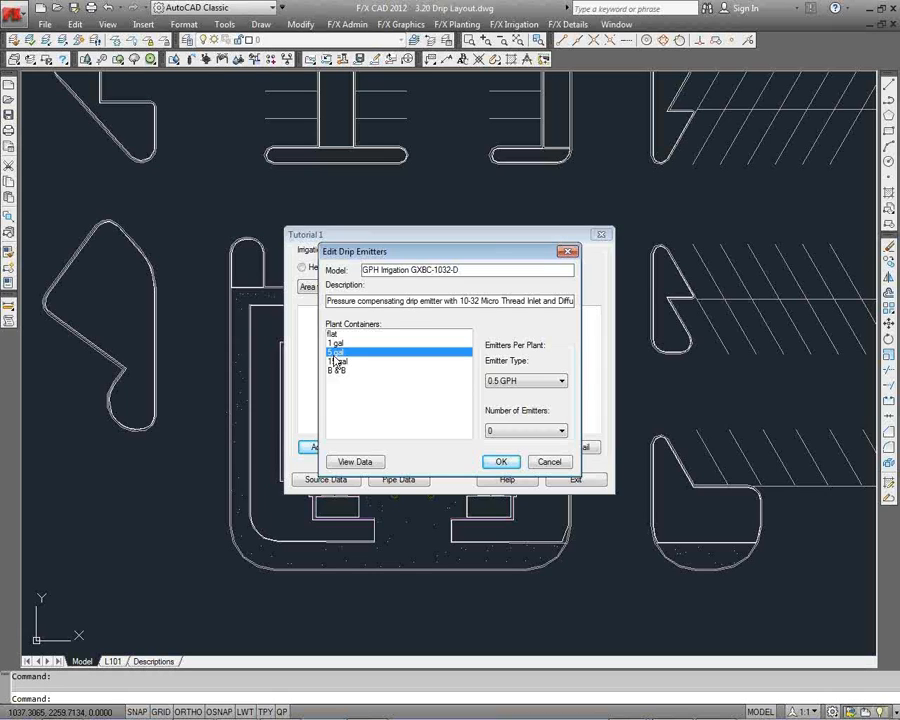
{"action": "left_click", "coordinate": [335, 362]}
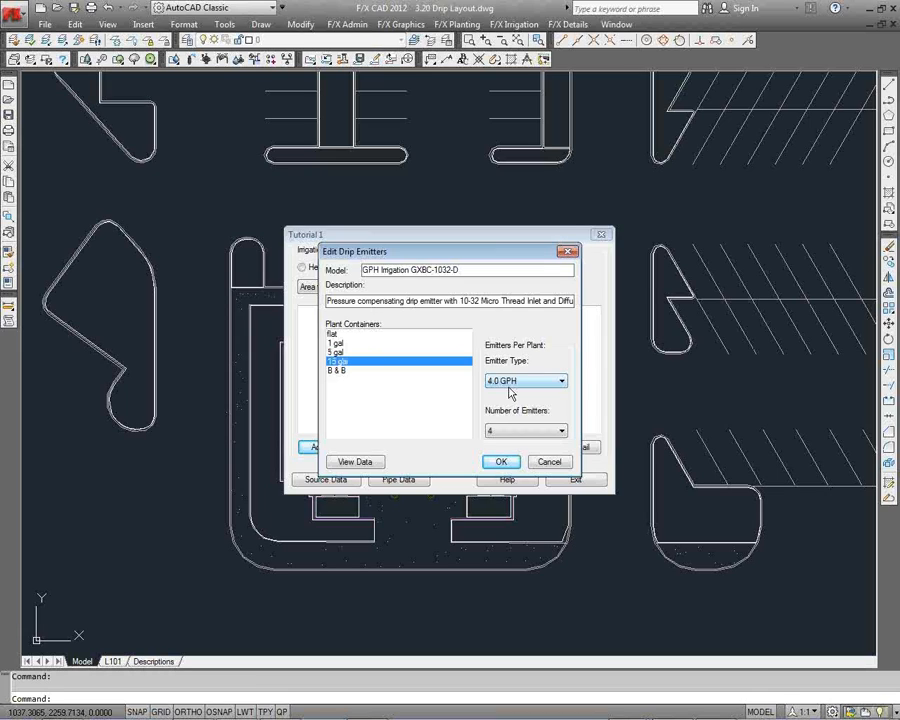
{"action": "left_click", "coordinate": [338, 353]}
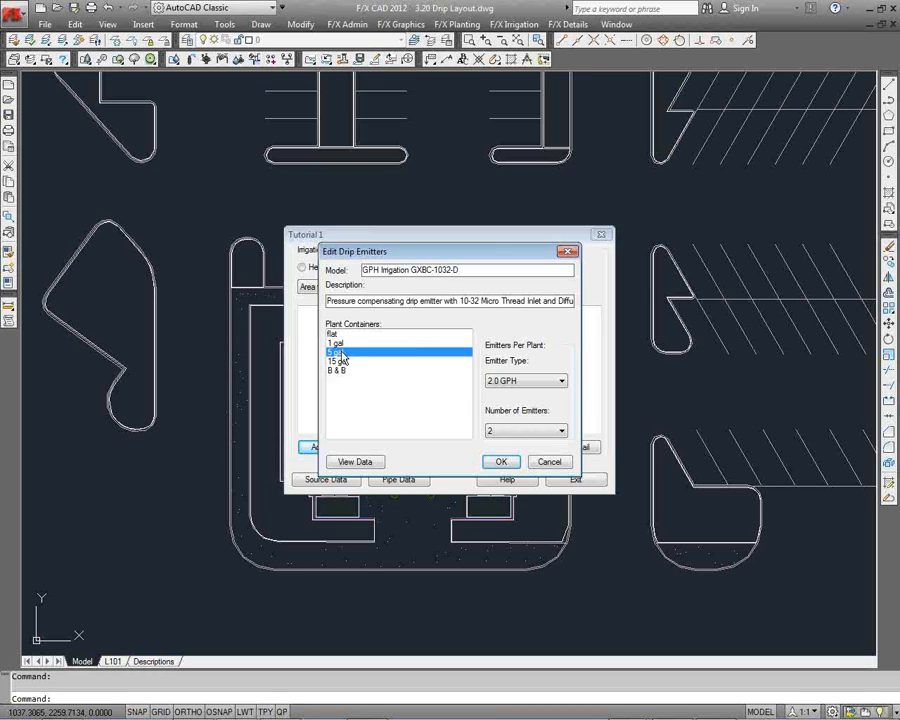
- Place the GPH GXBC-1032-D area for drip emitters on the planting-bed polylines around the building and parking islands
{"action": "left_click", "coordinate": [344, 287]}
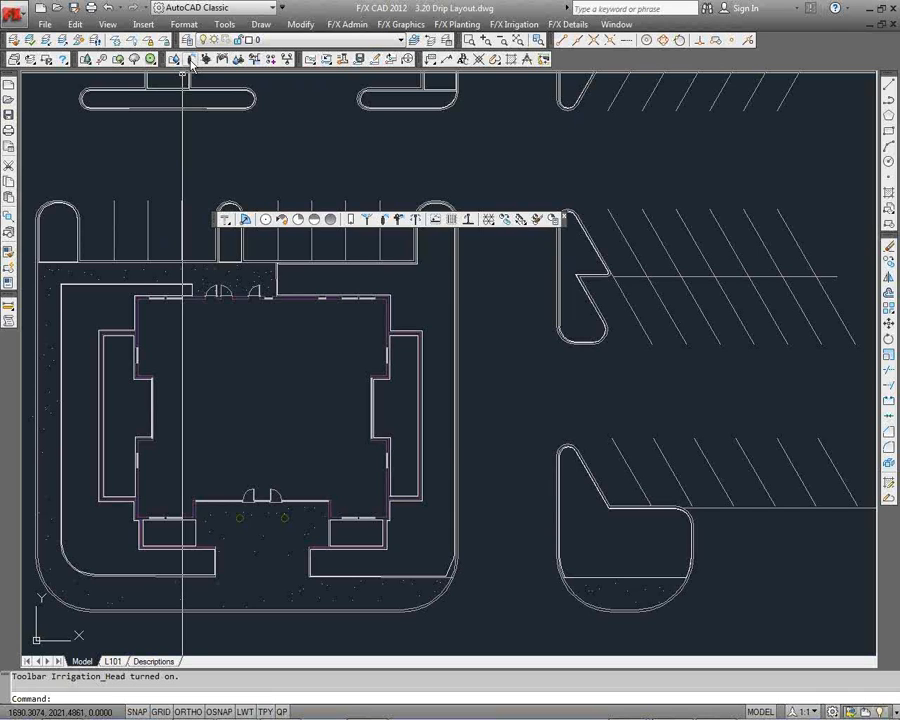
{"action": "left_click", "coordinate": [192, 60]}
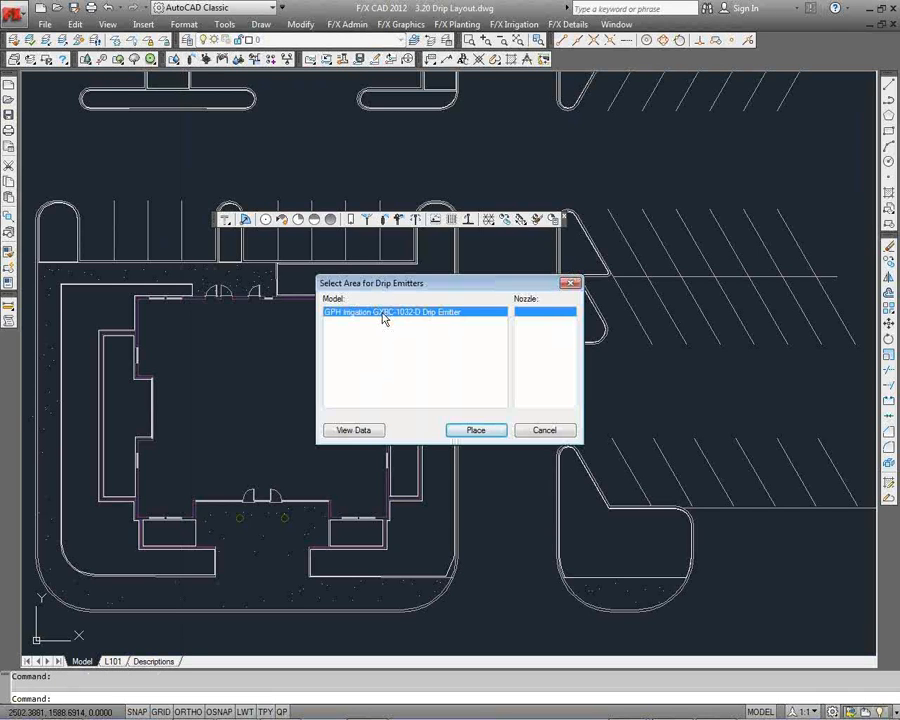
{"action": "left_click", "coordinate": [476, 430]}
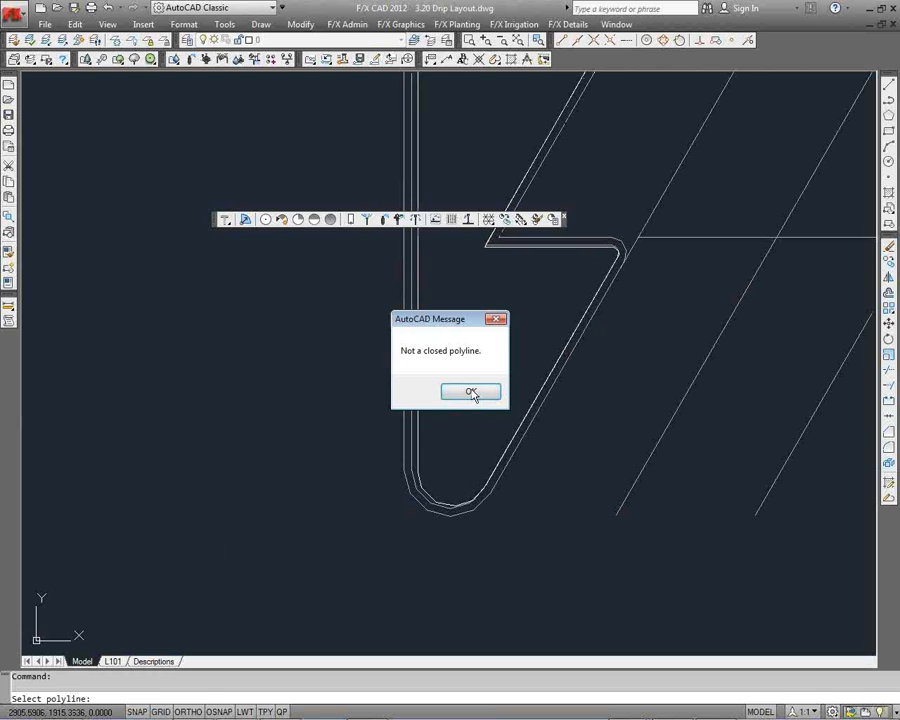
{"action": "left_click", "coordinate": [472, 393]}
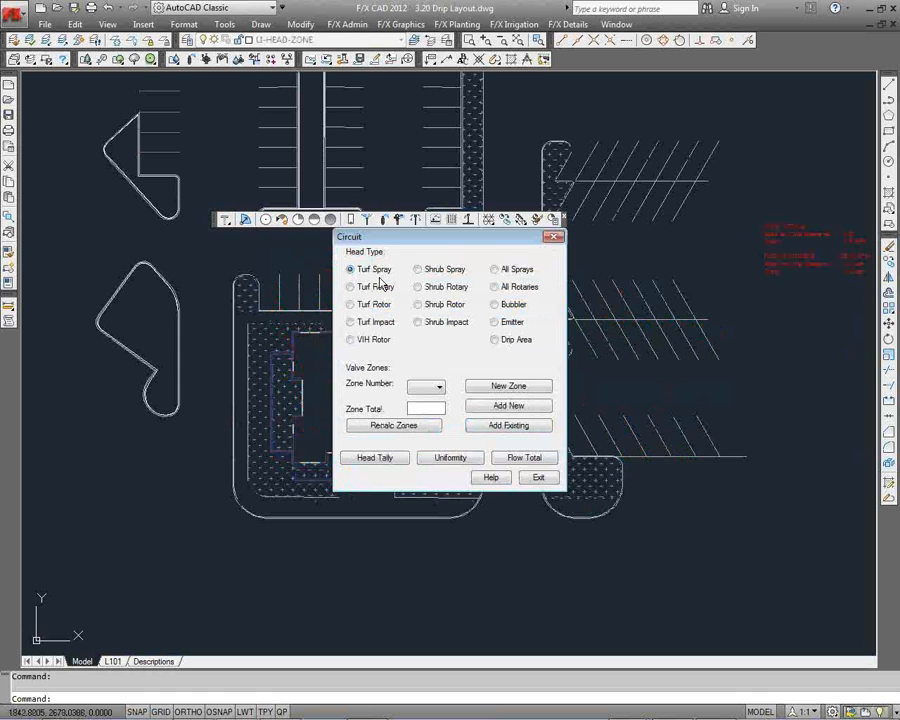
- Circuit the drip areas around the building by outlining a four-sided boundary around its planting beds
{"action": "left_click", "coordinate": [516, 340]}
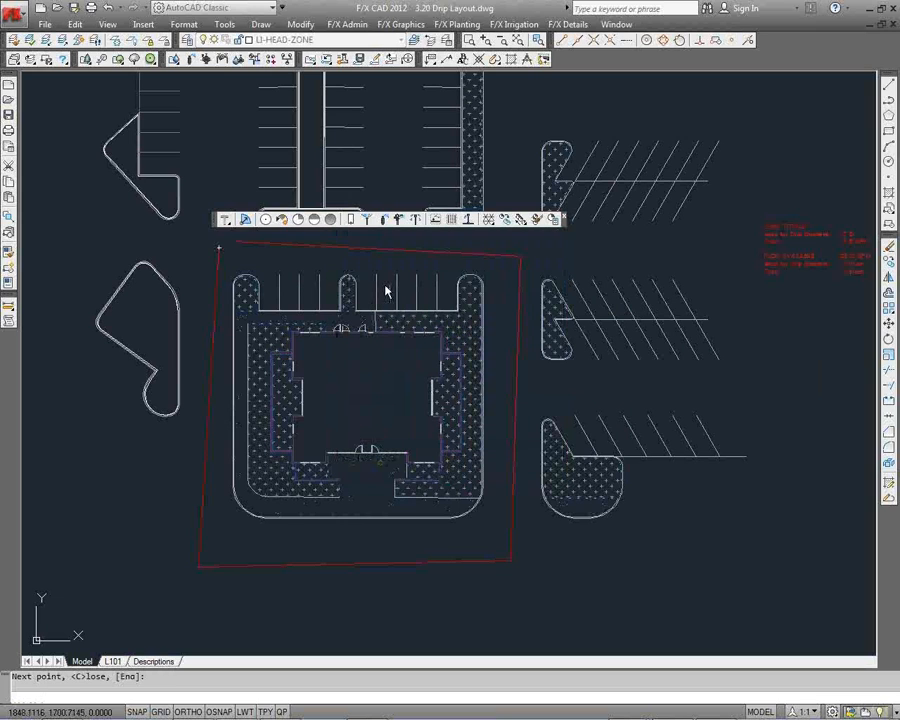
{"action": "key", "text": "Return"}
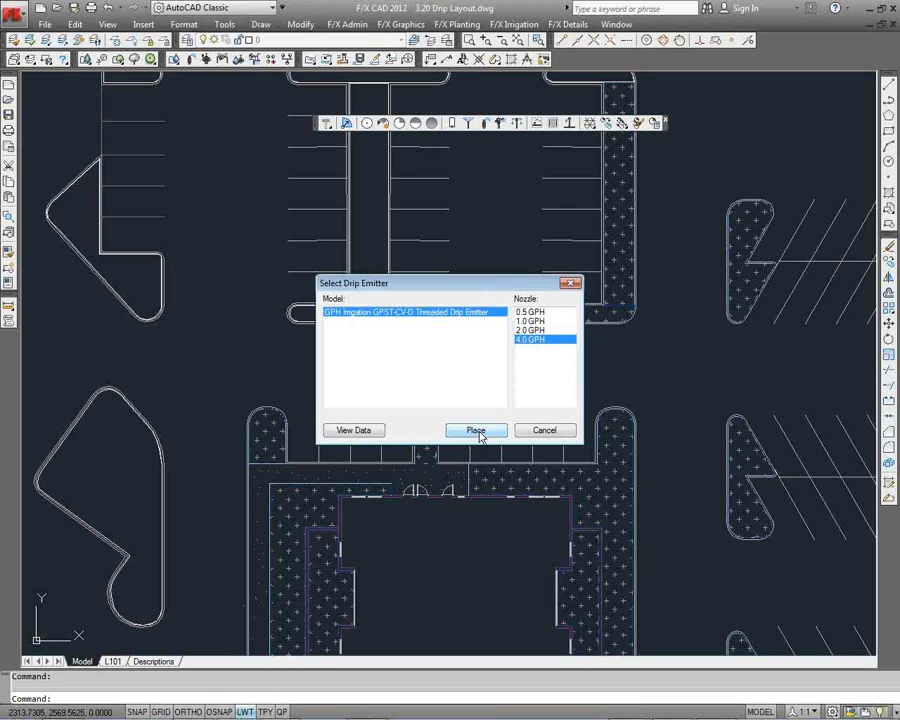
- Place GPST-CV-D threaded drip emitters with the 4.0 GPH nozzle in the central parking island
{"action": "left_click", "coordinate": [476, 430]}
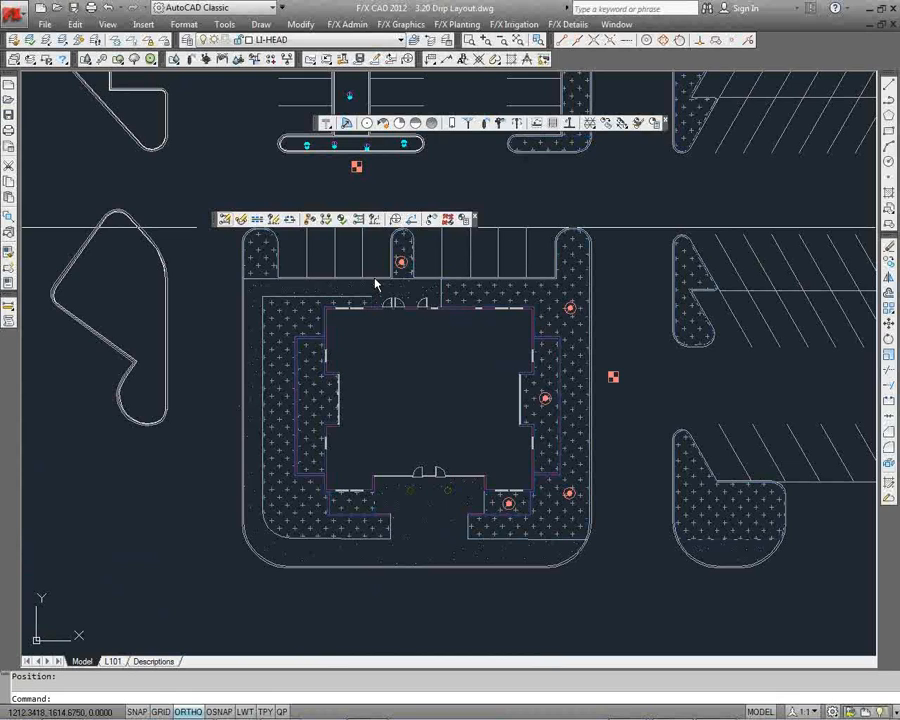
- Route lateral pipe from the valve beside the building to its five drip area symbols and highlight the valve's connected components
{"action": "left_click", "coordinate": [613, 377]}
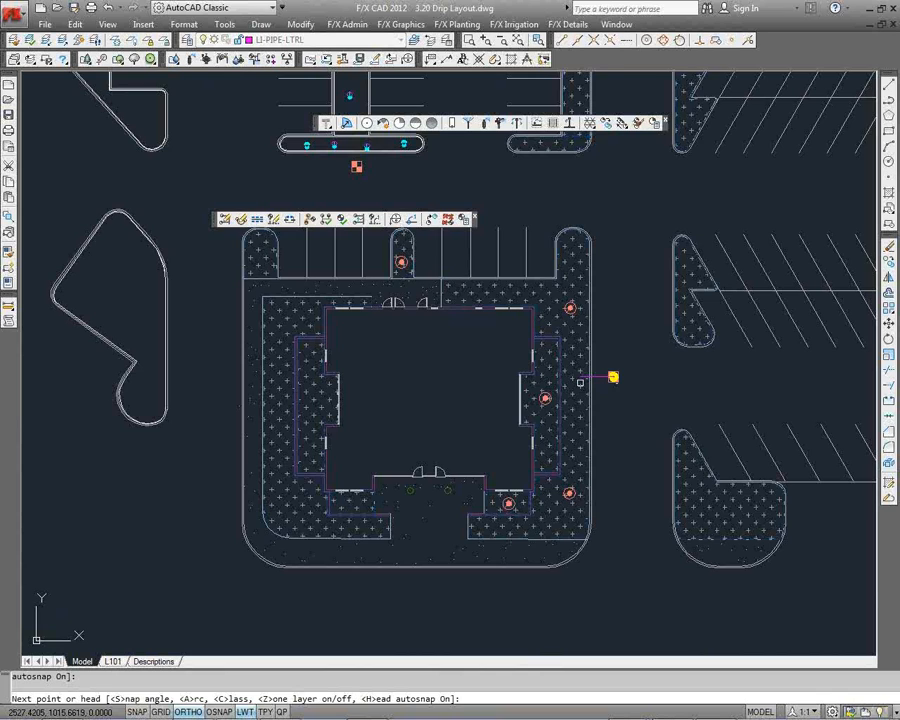
{"action": "left_click", "coordinate": [574, 379]}
{"action": "scroll", "coordinate": [576, 540], "scroll_direction": "up", "scroll_amount": 4}
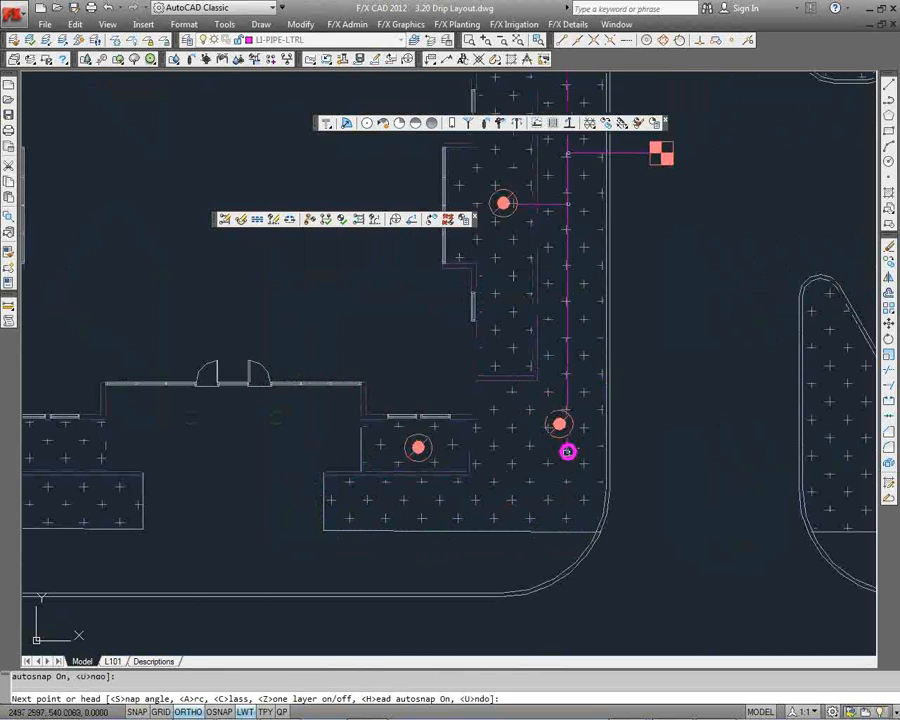
{"action": "scroll", "coordinate": [567, 452], "scroll_direction": "up", "scroll_amount": 4}
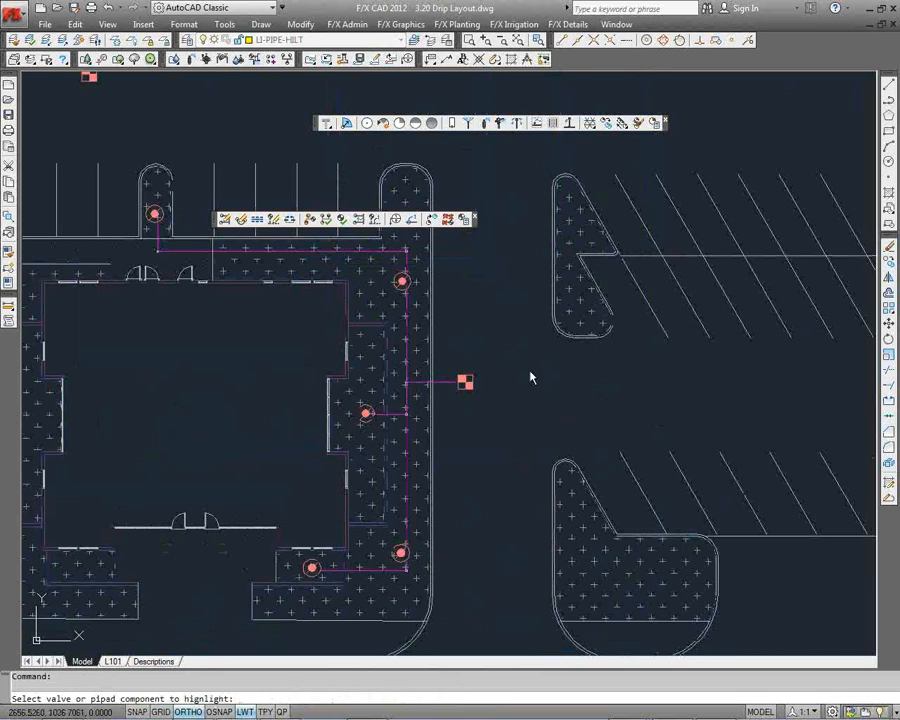
{"action": "left_click", "coordinate": [465, 381]}
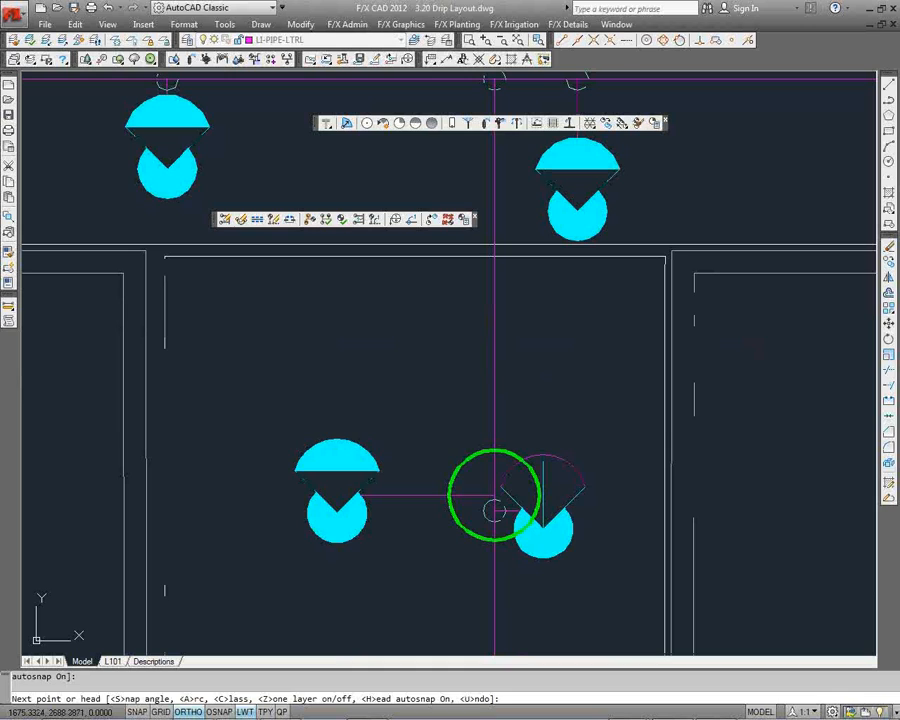
- Connect the central island's drip emitters with lateral pipe, and size the laterals for all valves
{"action": "key", "text": "Return"}
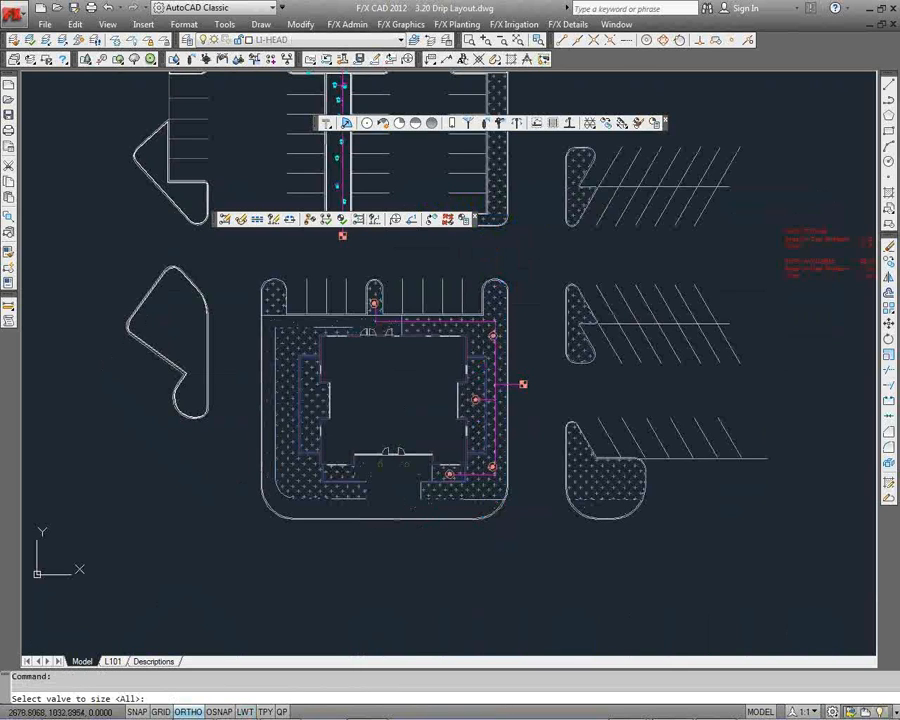
{"action": "key", "text": "Return"}
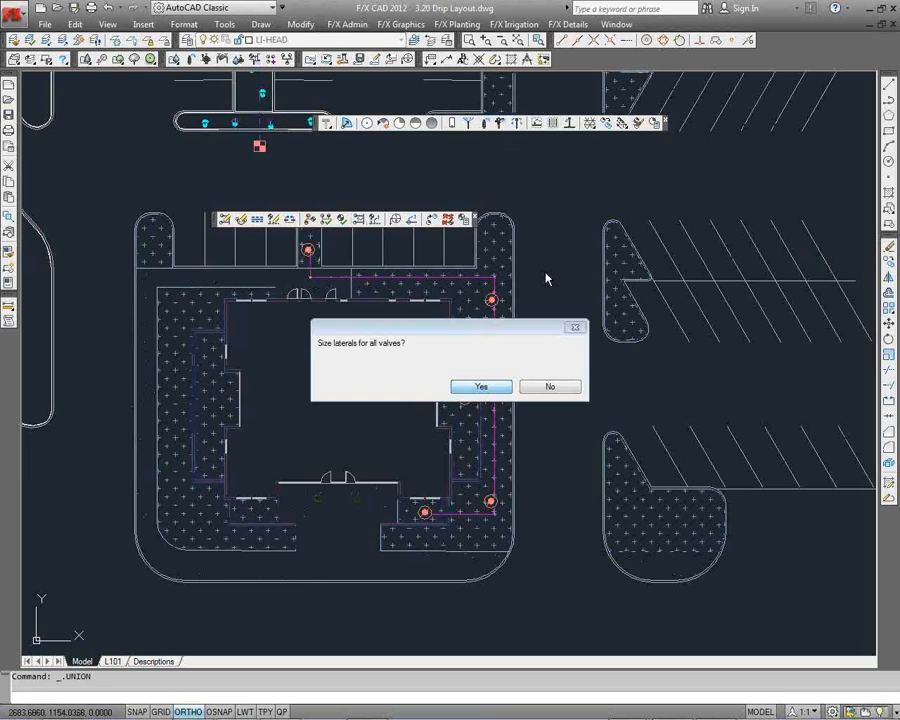
{"action": "left_click", "coordinate": [481, 386]}
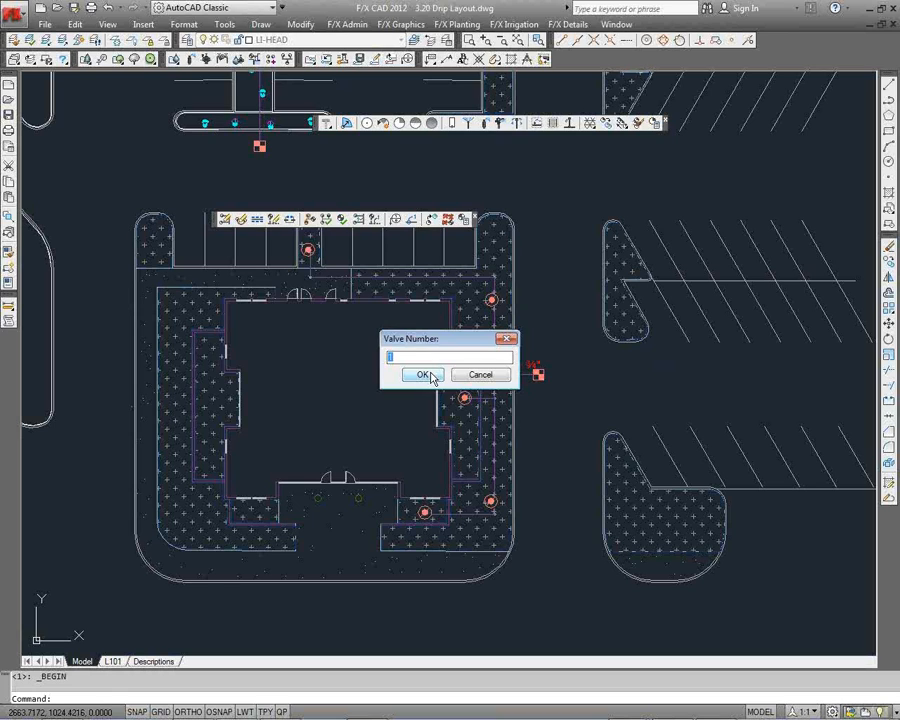
- Label the valves starting with number 1, and place GPST-CV-D threaded drip emitters with the 4.0 GPH nozzle in the beds around the building
{"action": "left_click", "coordinate": [430, 375]}
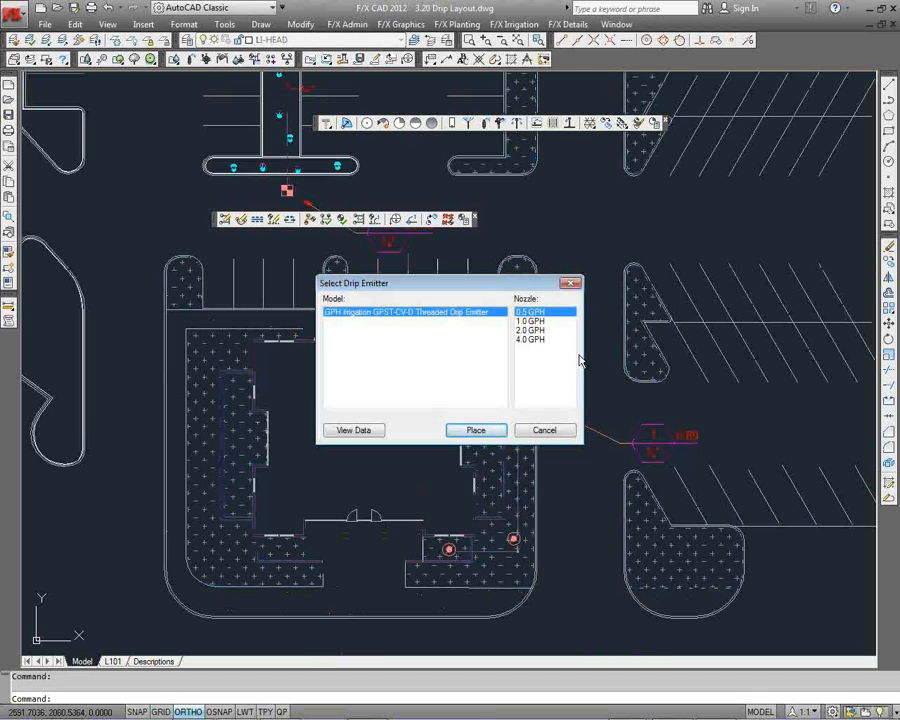
{"action": "left_click", "coordinate": [540, 339]}
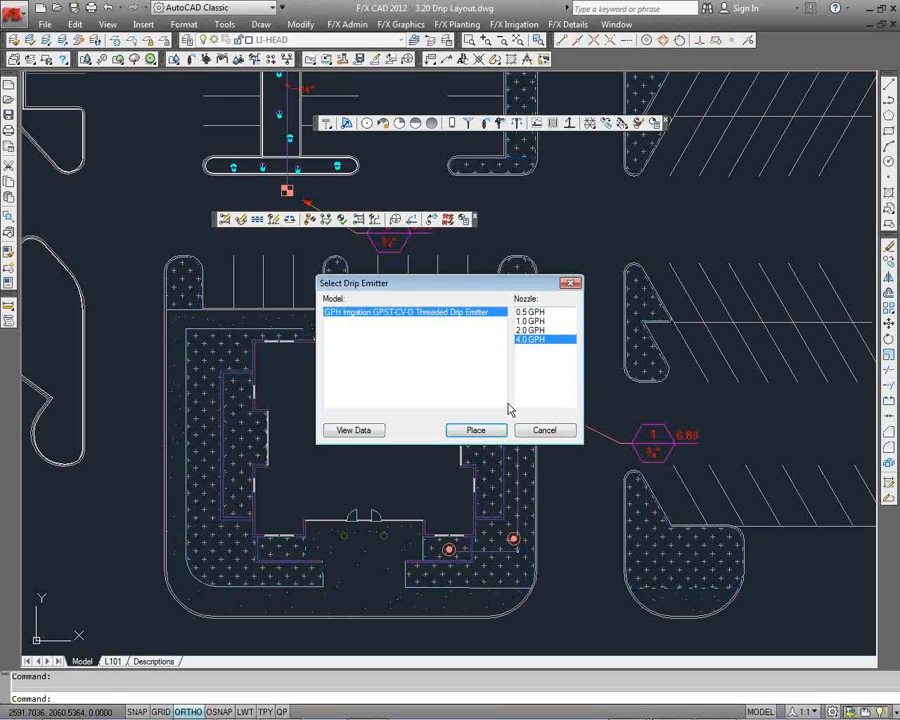
{"action": "left_click", "coordinate": [476, 430]}
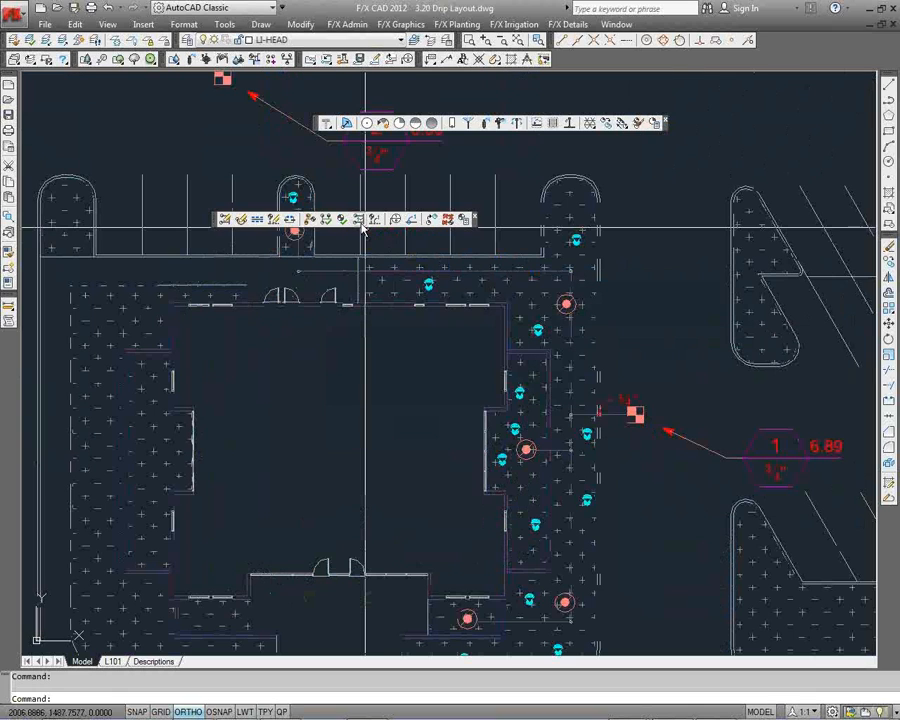
- Change the title of the irrigation schedule block to DRIP IRRIGATION SCHEDULE
{"action": "left_click", "coordinate": [361, 222]}
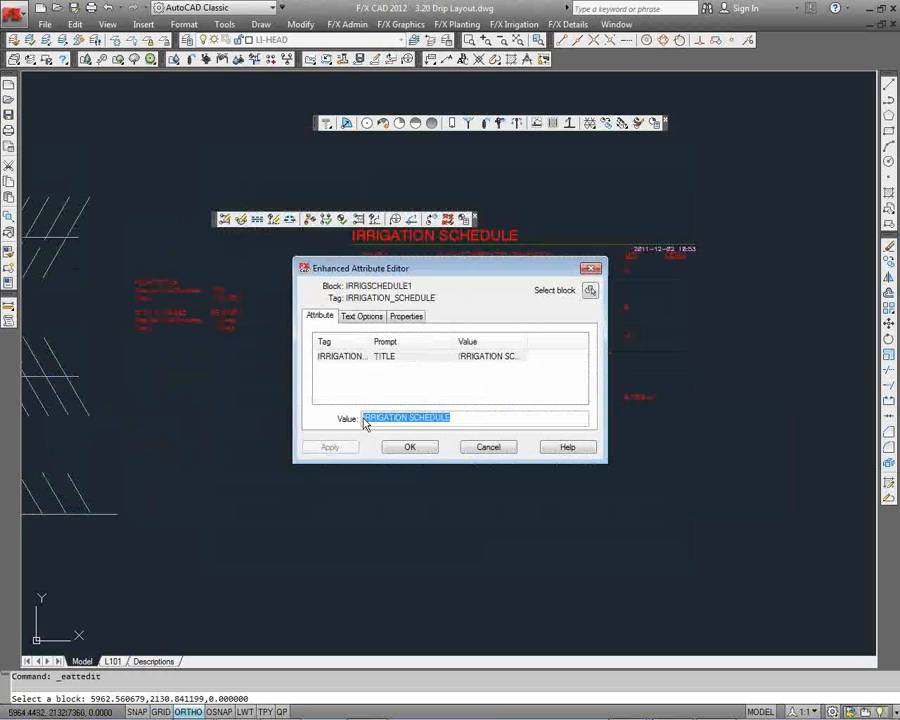
{"action": "left_click", "coordinate": [405, 418]}
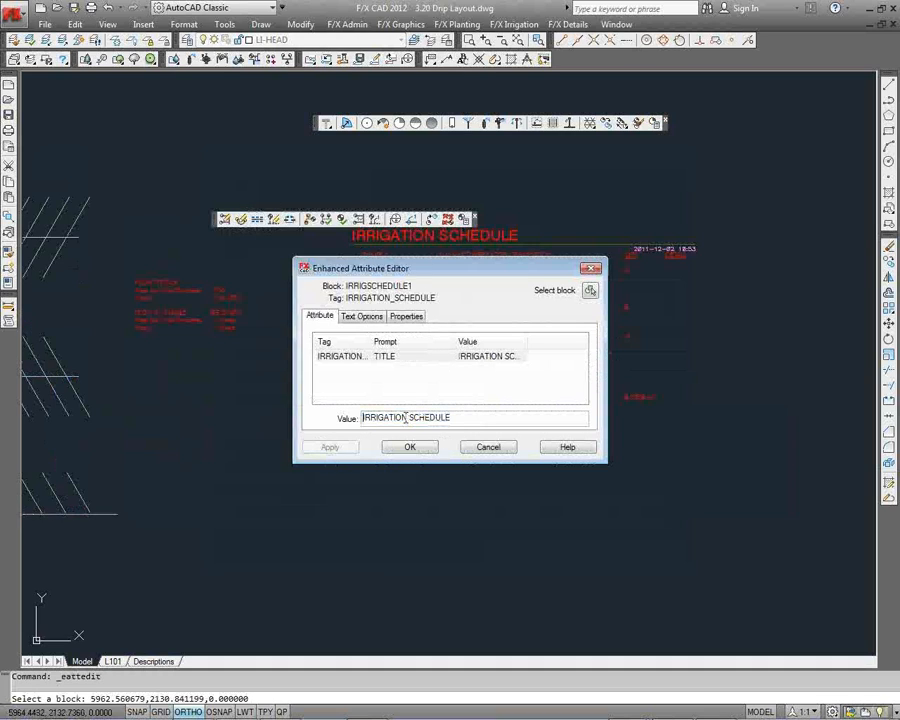
{"action": "type", "text": "D"}
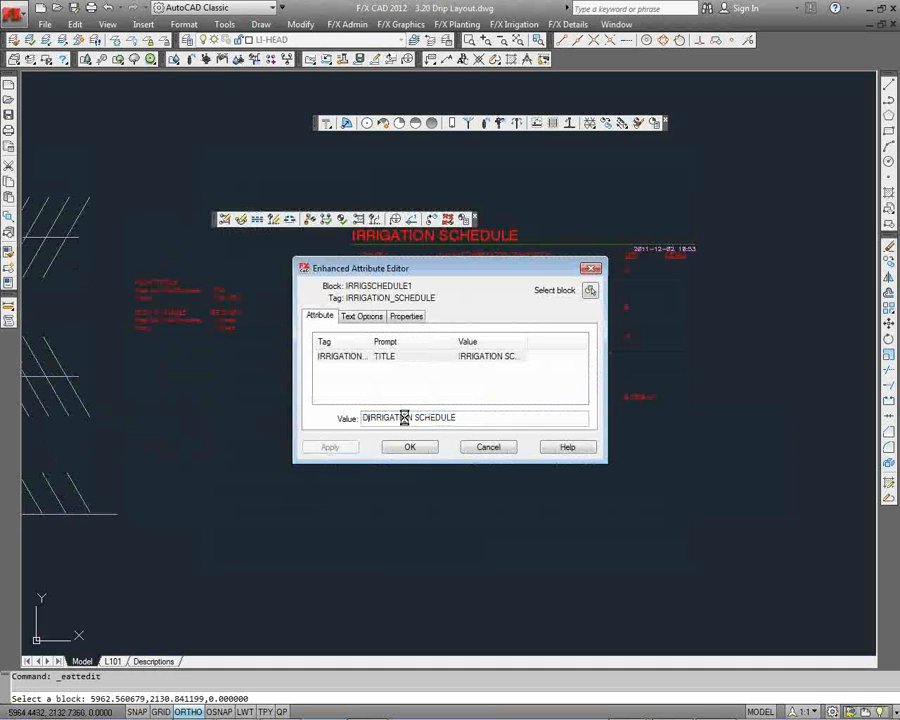
{"action": "type", "text": "RIP"}
{"action": "key", "text": "Return"}
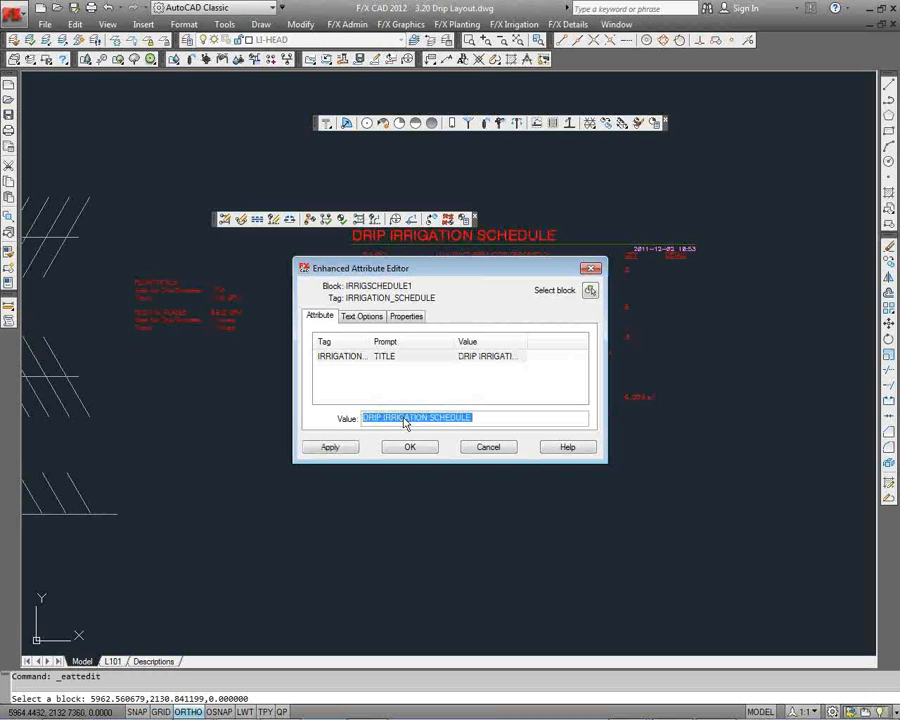
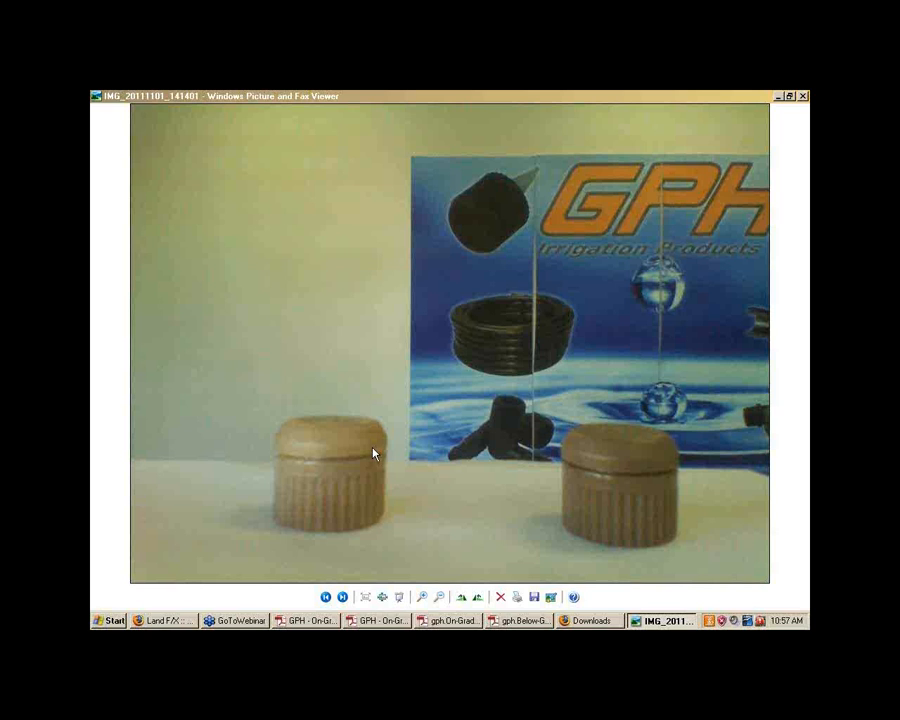
- Compare the GPH emitter photos in Windows Picture and Fax Viewer: the product shot and the emitter installed among rocks
{"action": "key", "text": "Right"}
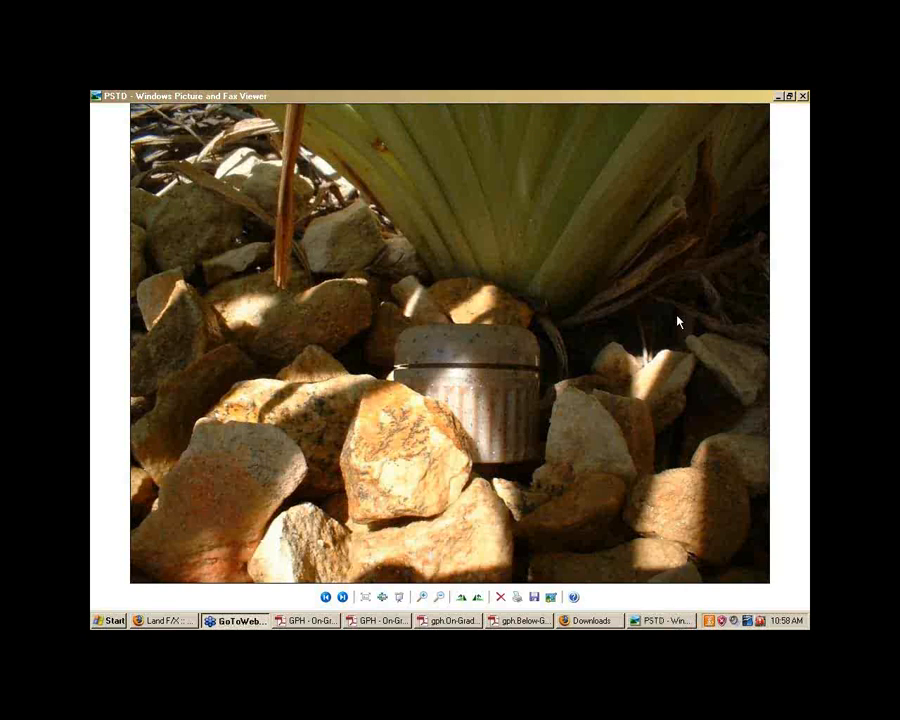
{"action": "left_click", "coordinate": [531, 327]}
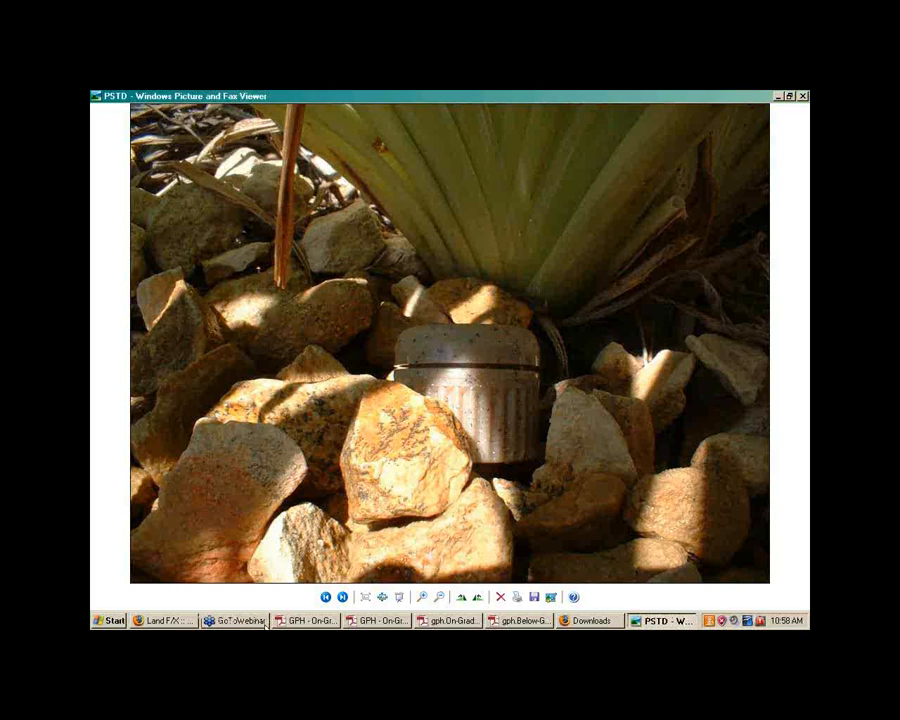
{"action": "left_click", "coordinate": [326, 597]}
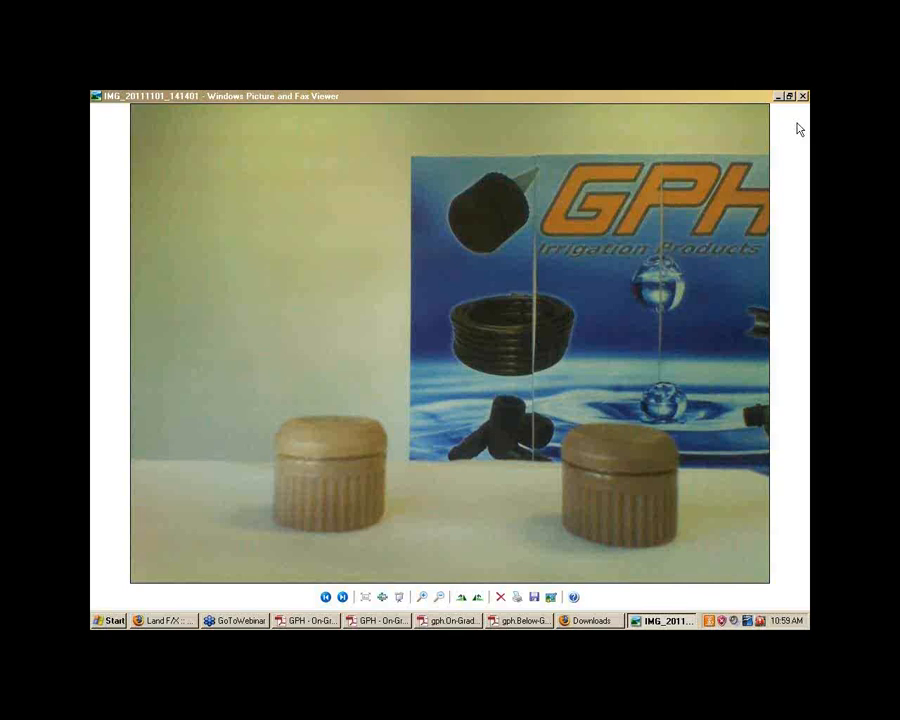
{"action": "left_click", "coordinate": [560, 119]}
{"action": "left_click", "coordinate": [348, 598]}
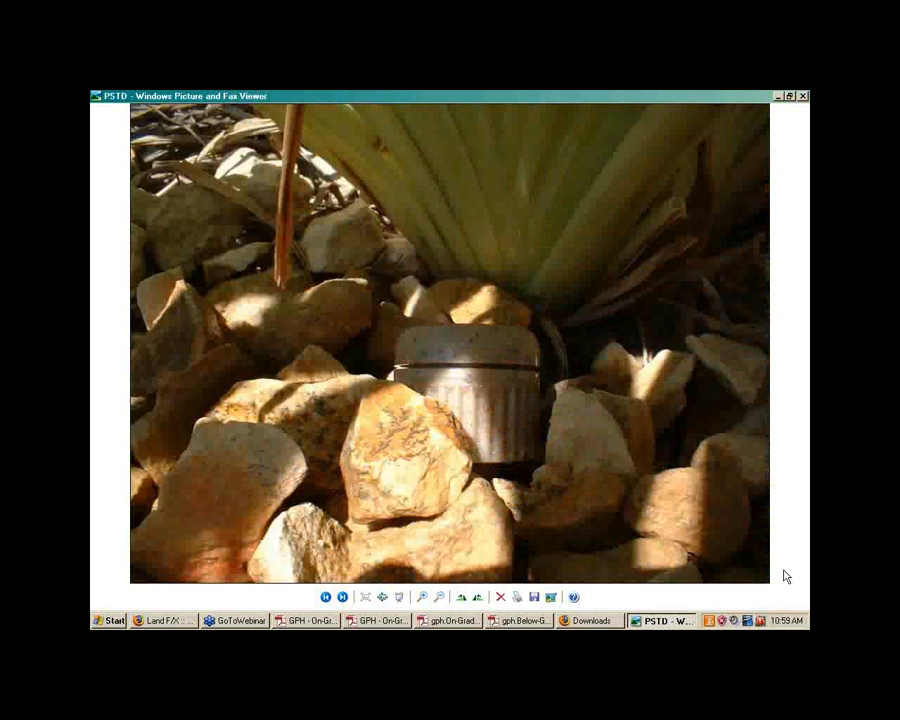